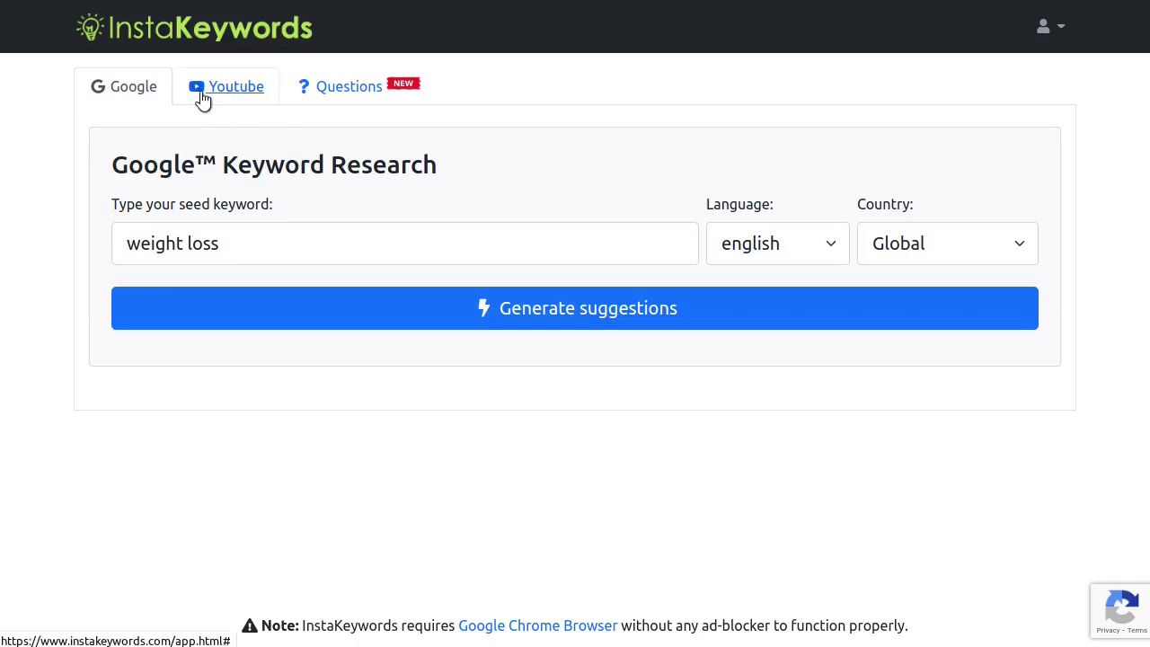
# - Review the Youtube, Questions and Google research modes and the language and country choices for Google keyword research
pyautogui.click(204, 101)
pyautogui.click(332, 103)
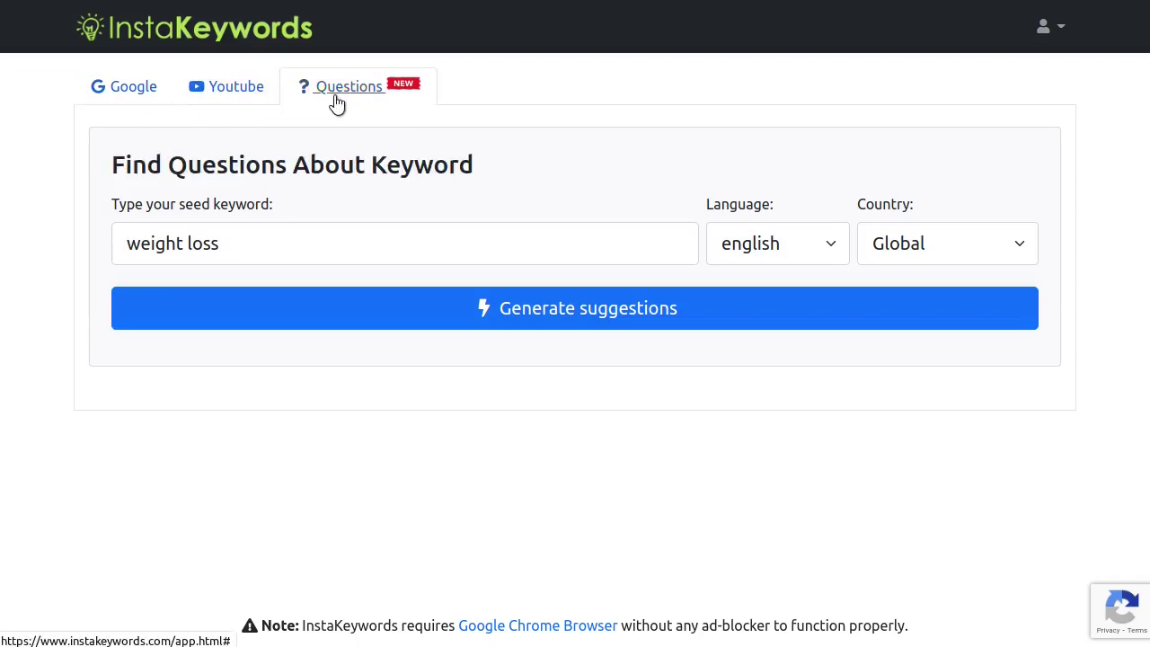
pyautogui.click(106, 102)
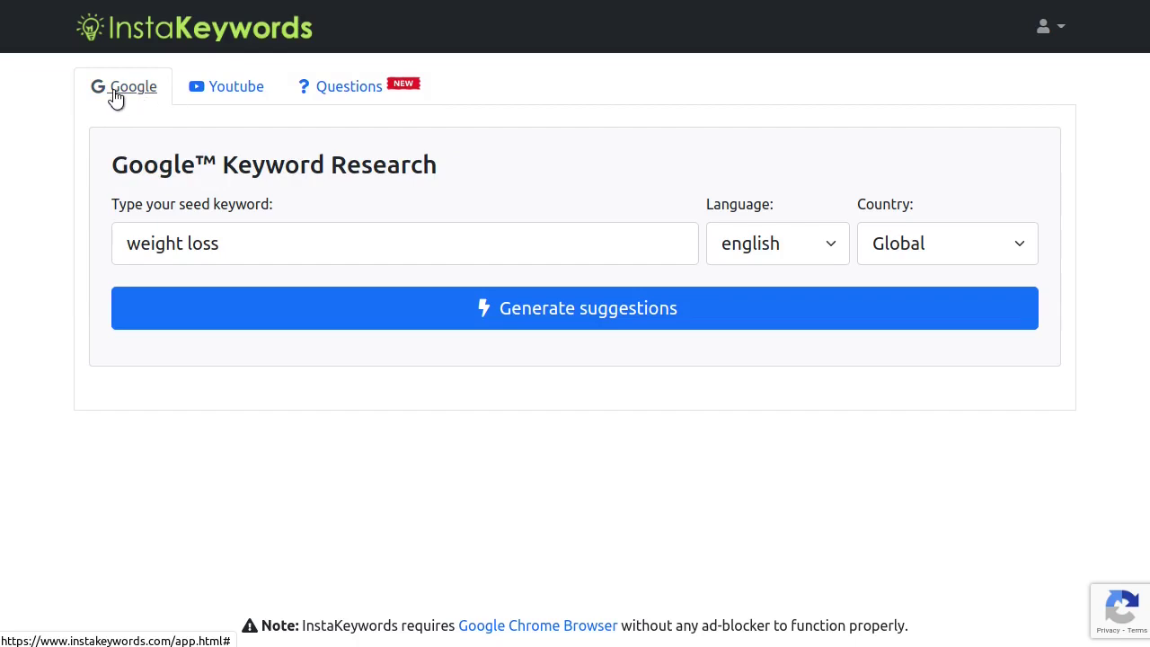
pyautogui.click(782, 246)
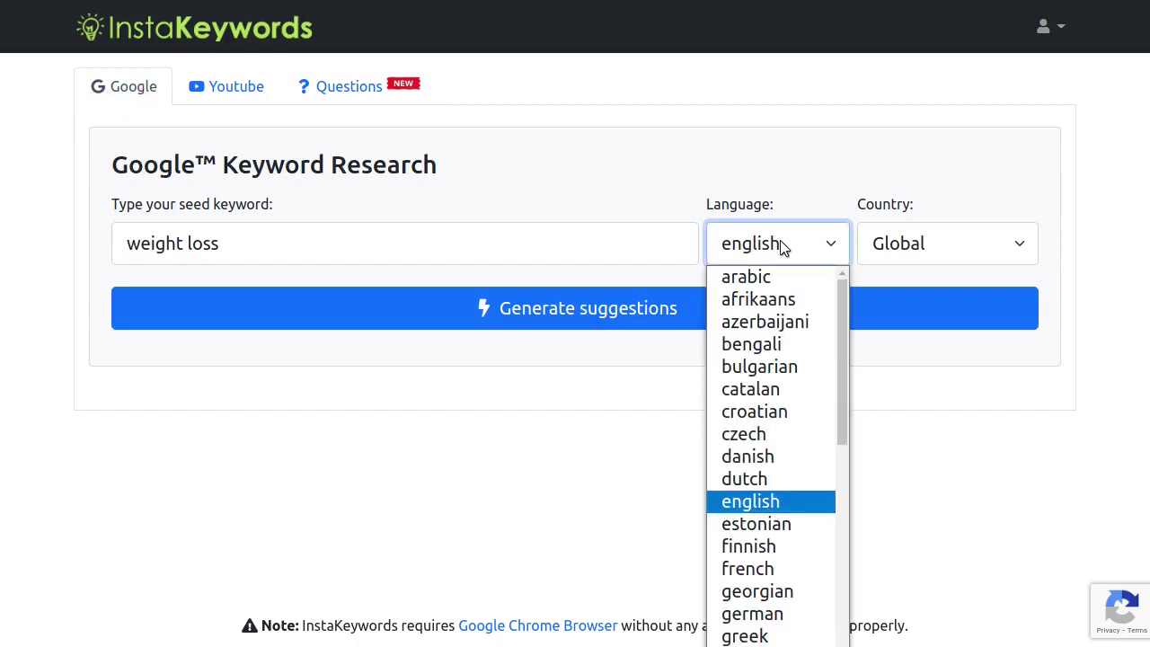
pyautogui.click(781, 246)
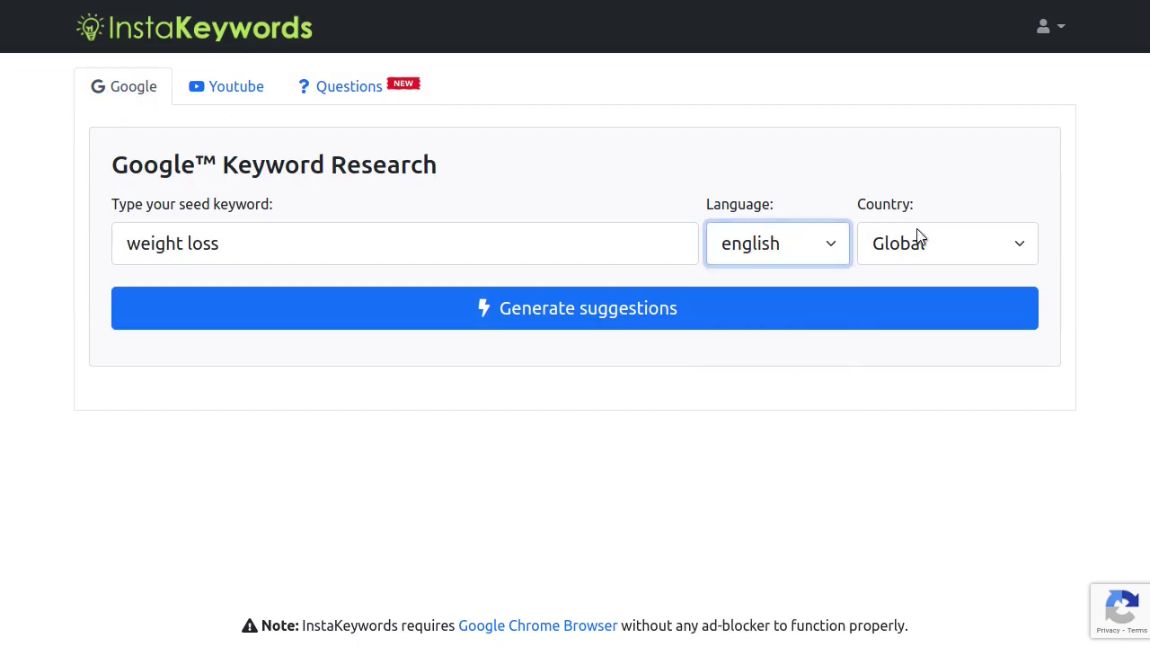
pyautogui.click(949, 241)
pyautogui.click(950, 240)
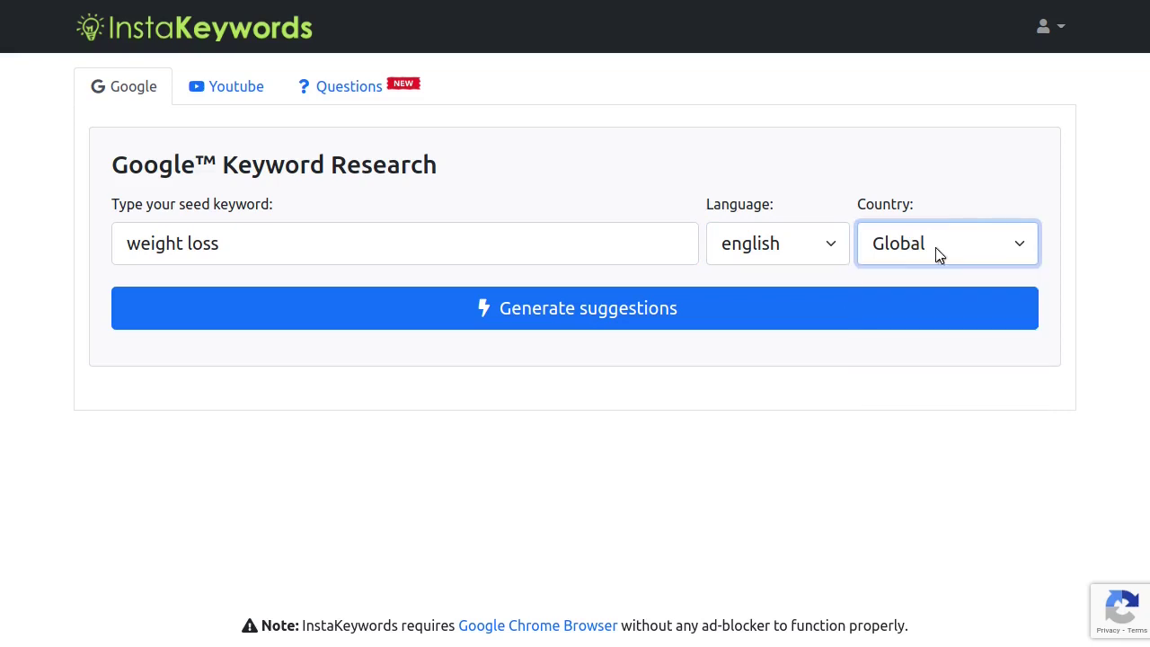
# - Replace the seed keyword with "web design" and generate Google keyword suggestions for it
pyautogui.click(442, 255)
pyautogui.hotkey('ctrl', 'a')
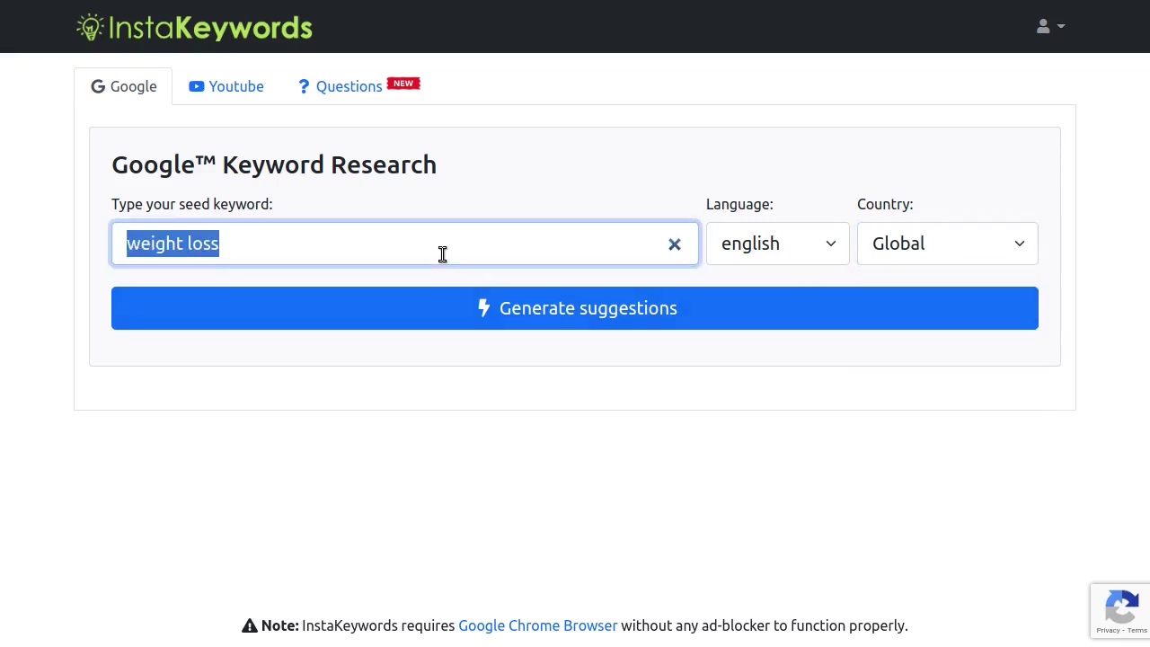
pyautogui.write('web desi')
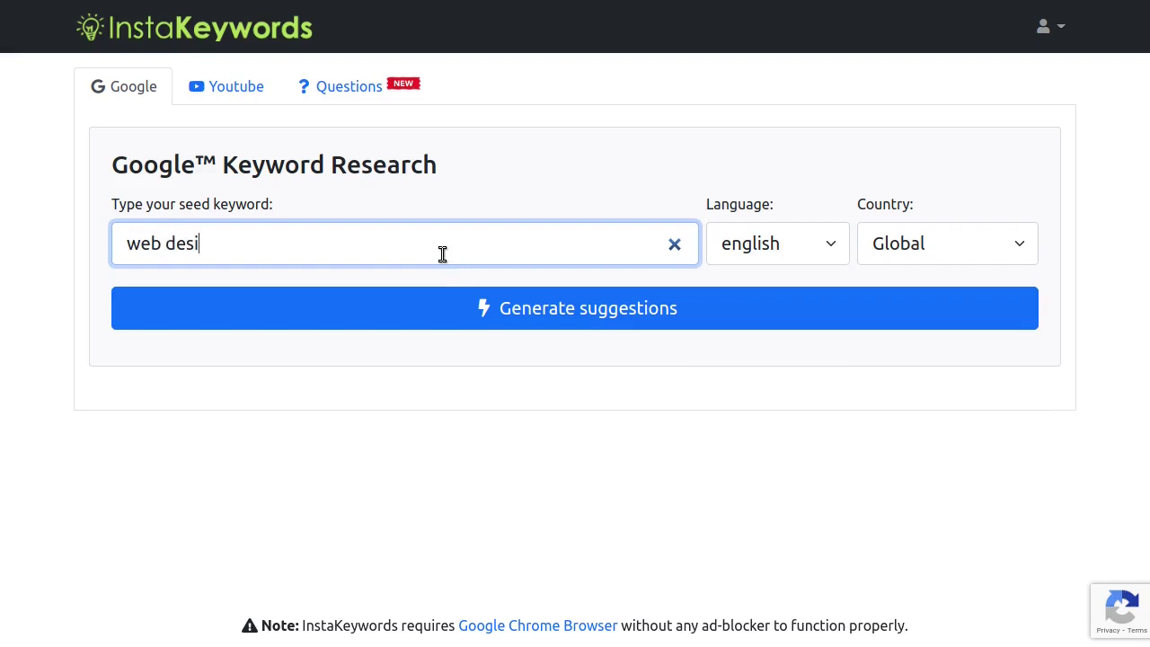
pyautogui.write('gnm')
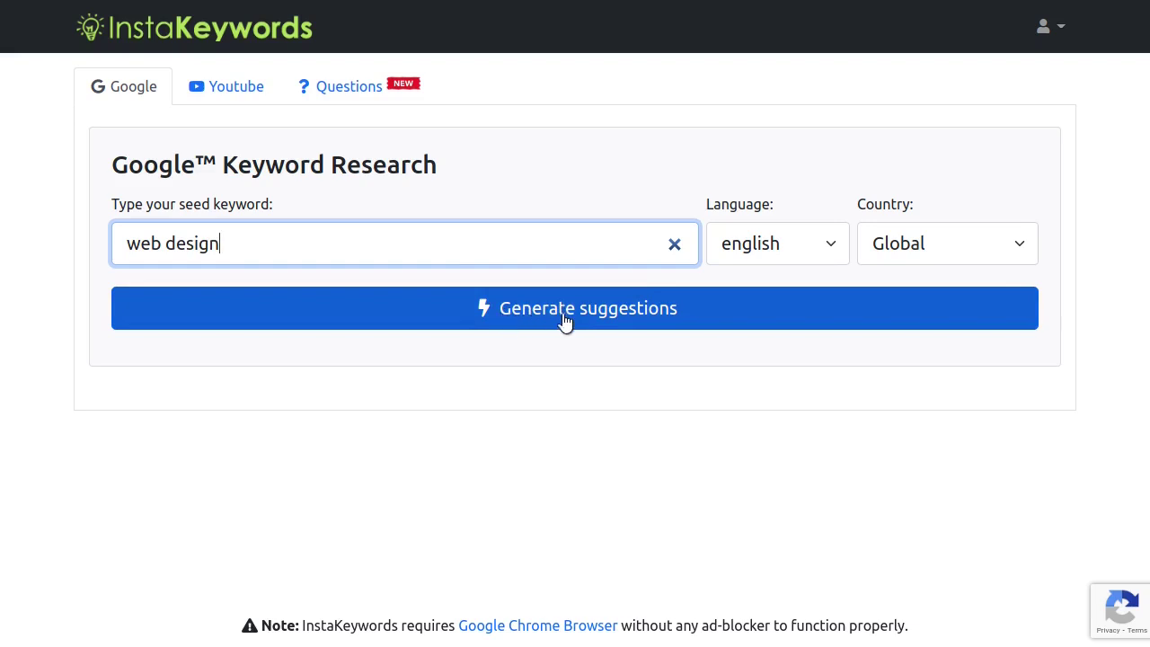
pyautogui.click(627, 322)
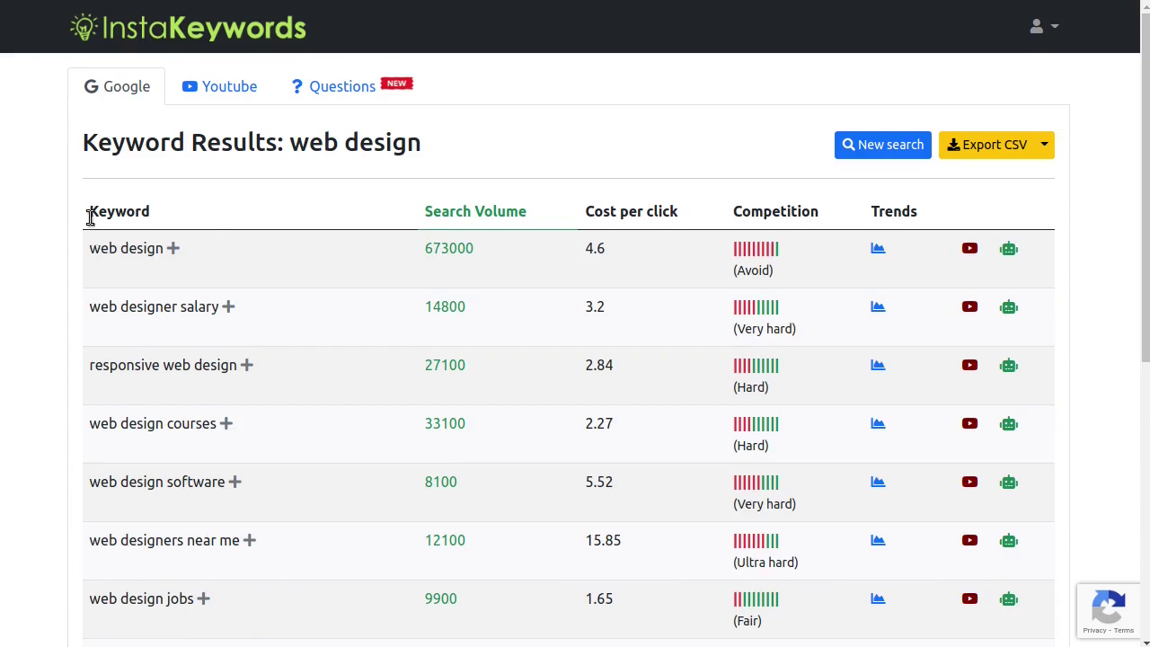
# - Examine the keyword results for web design, focusing on the keyword, search volume and cost per click columns
pyautogui.moveTo(82, 147); pyautogui.dragTo(460, 174)
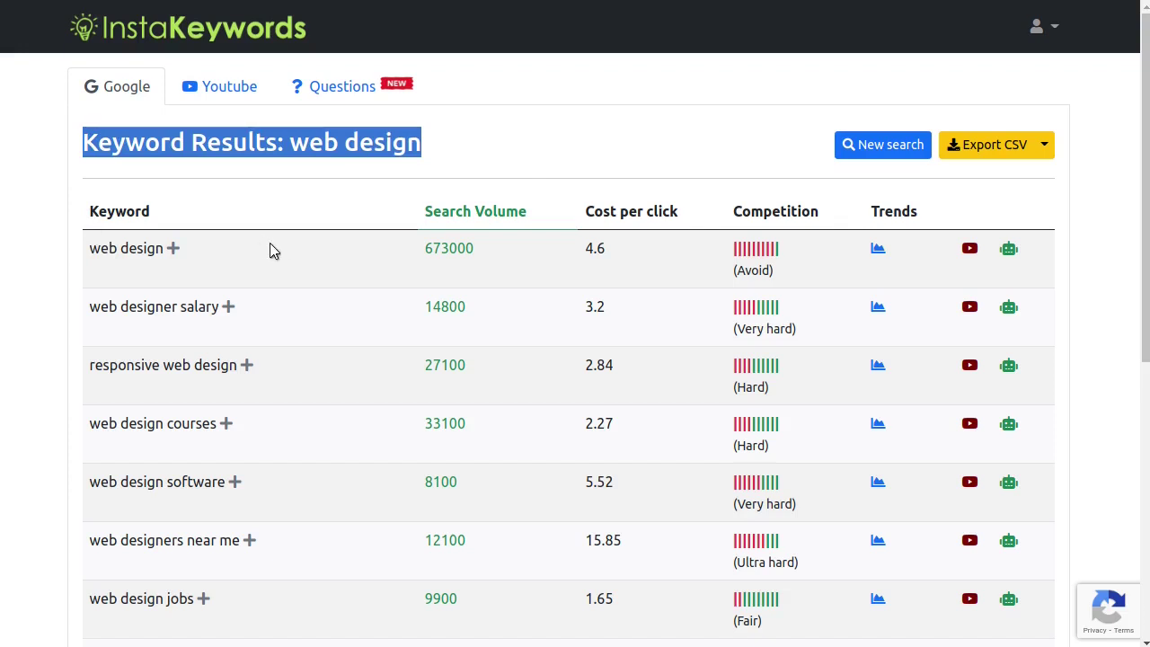
pyautogui.scroll(-4, 310, 281)
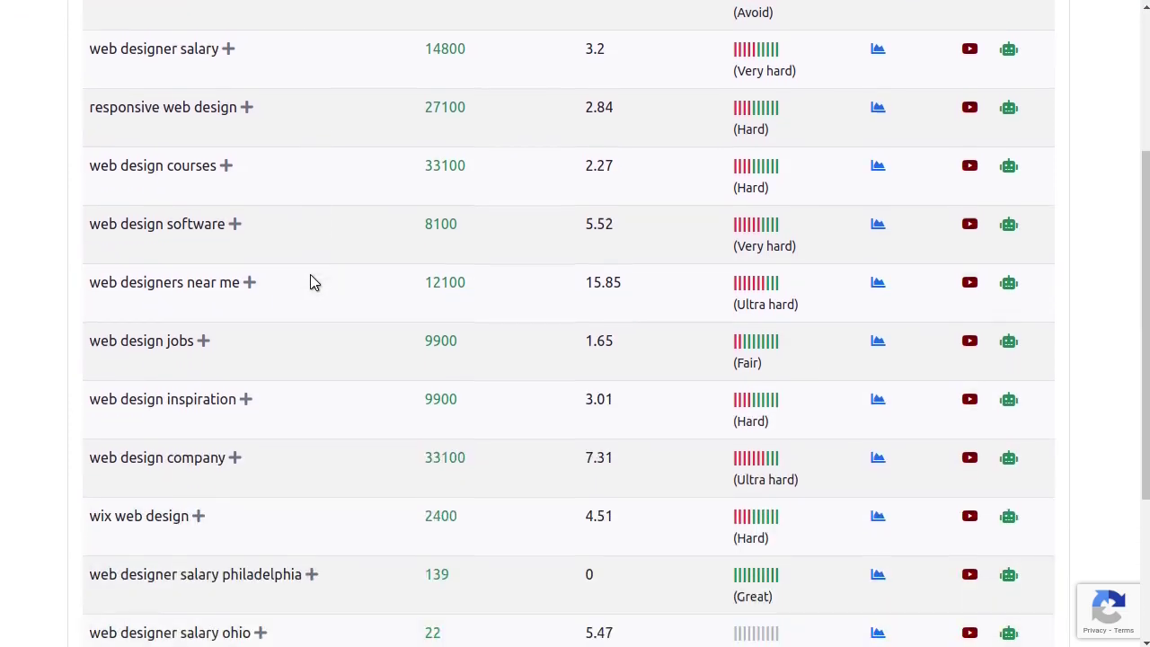
pyautogui.scroll(1, 310, 282)
pyautogui.scroll(3, 314, 281)
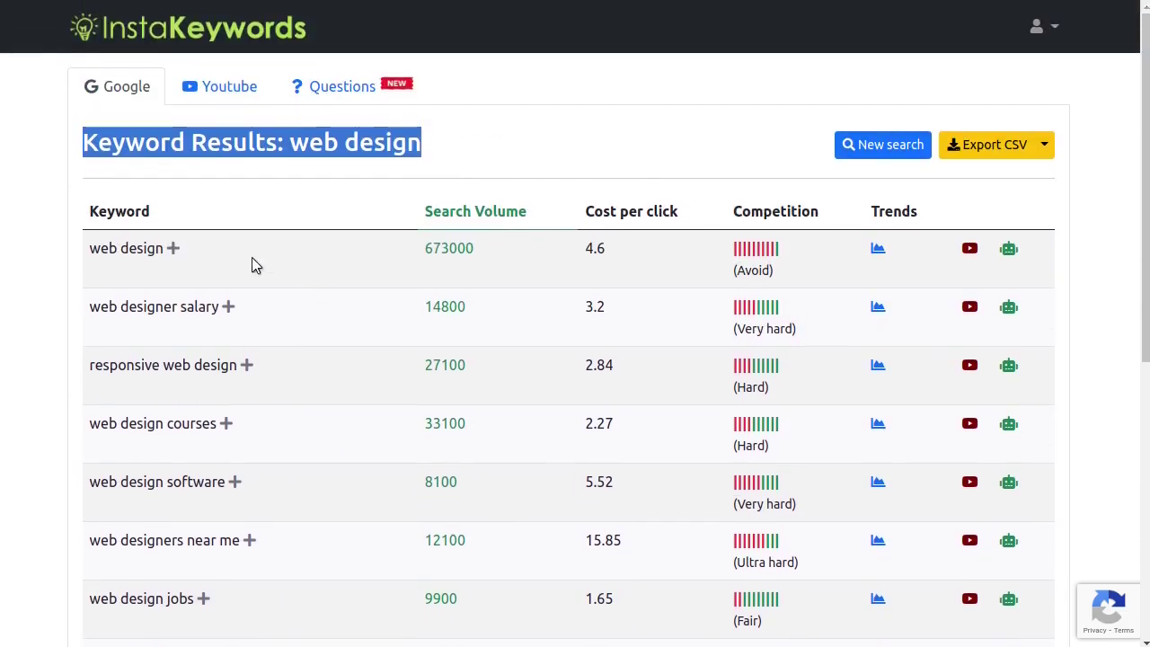
pyautogui.moveTo(90, 213); pyautogui.dragTo(159, 221)
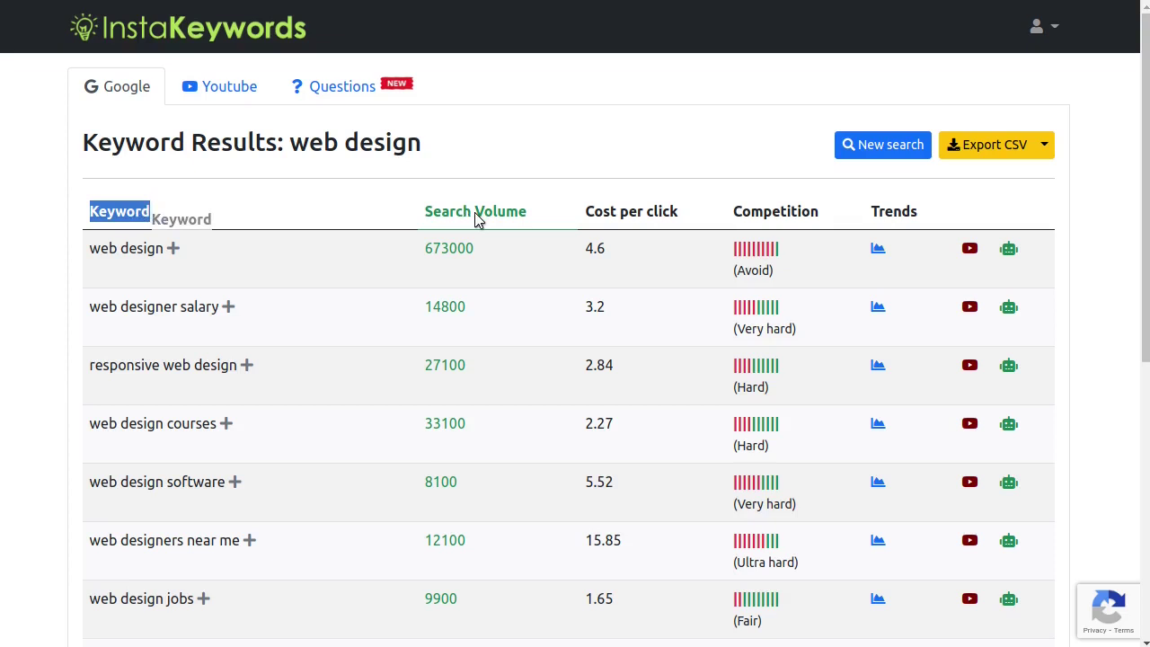
pyautogui.moveTo(423, 213); pyautogui.dragTo(530, 216)
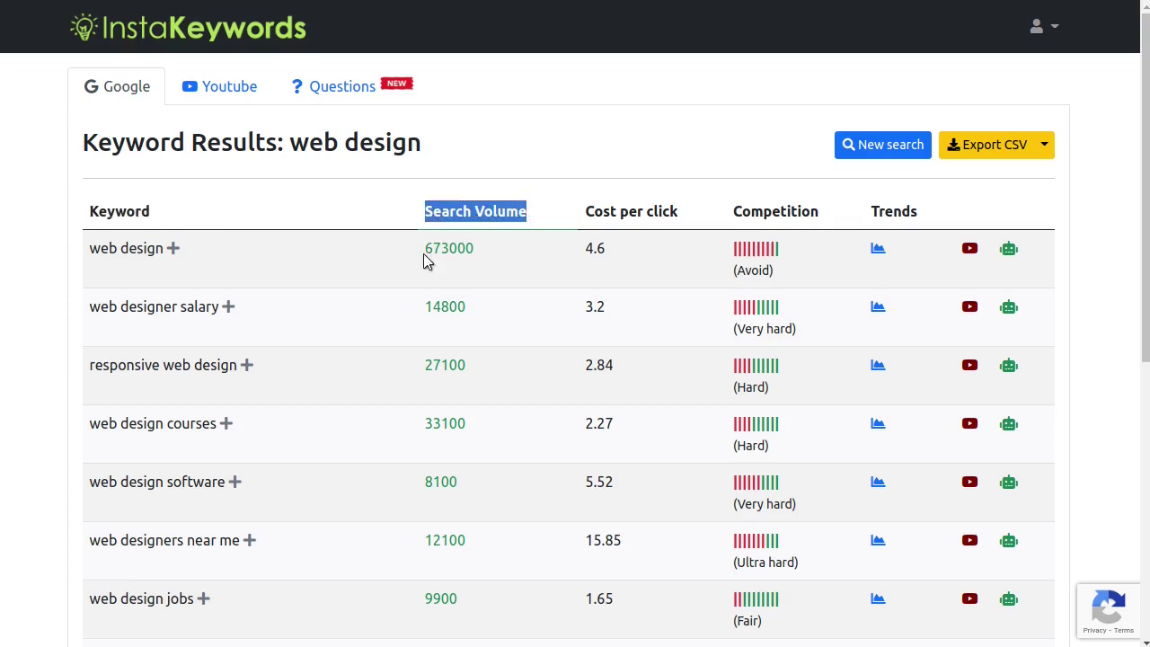
pyautogui.moveTo(423, 258); pyautogui.dragTo(481, 259)
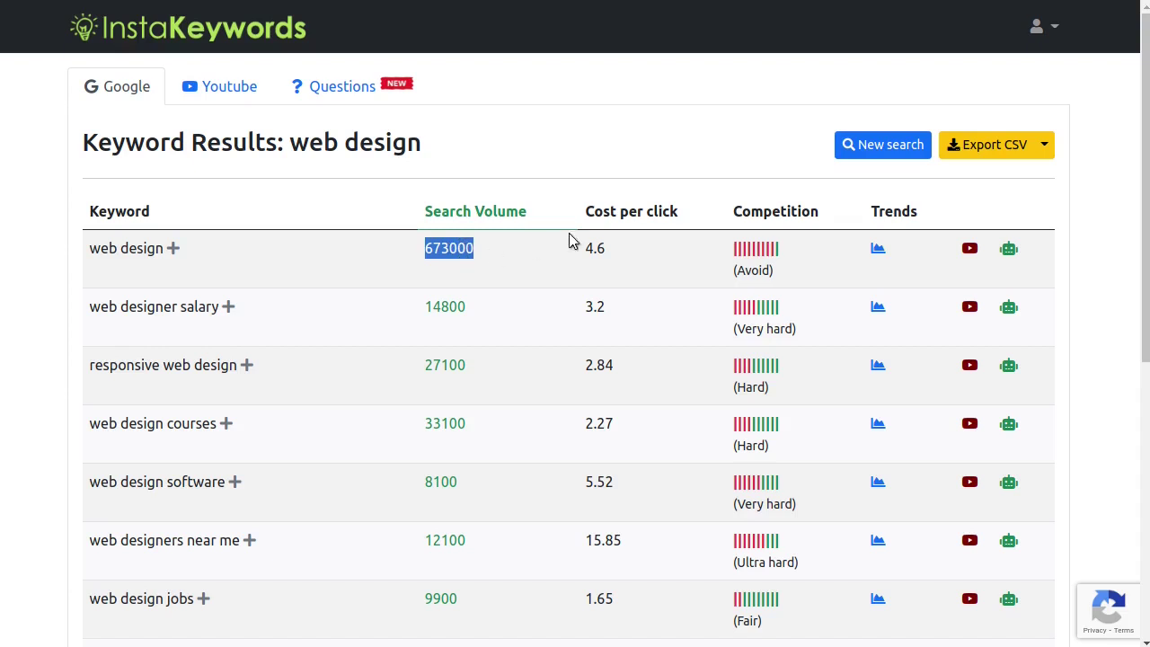
pyautogui.moveTo(586, 216); pyautogui.dragTo(677, 217)
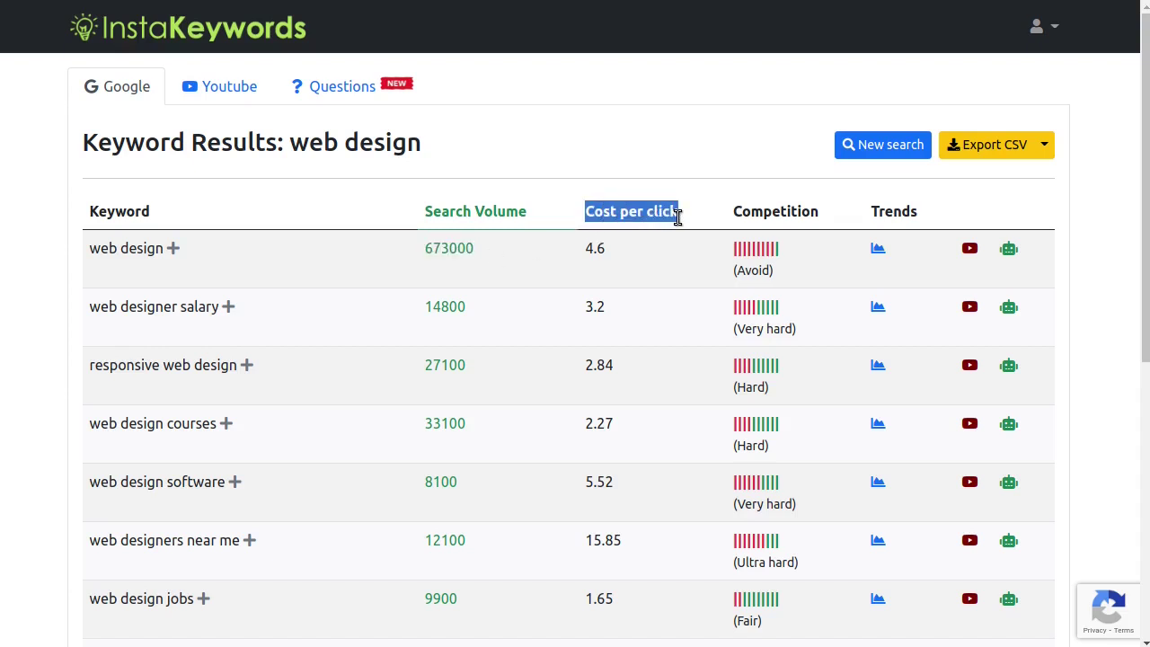
pyautogui.moveTo(586, 249); pyautogui.dragTo(613, 251)
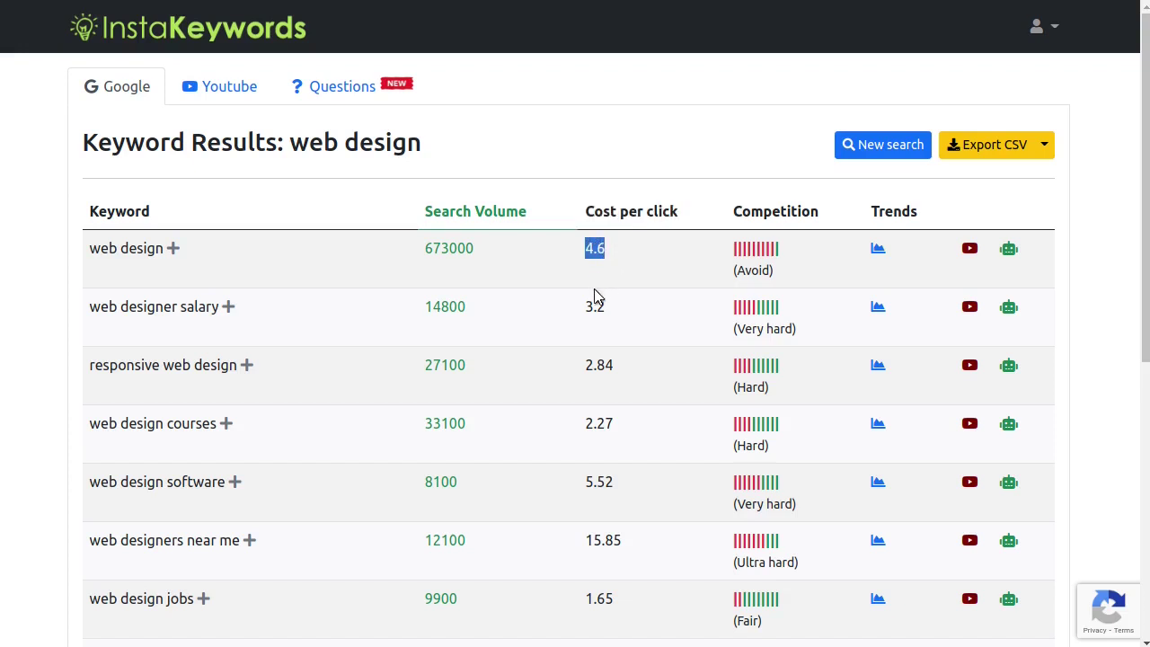
pyautogui.moveTo(585, 304); pyautogui.dragTo(614, 311)
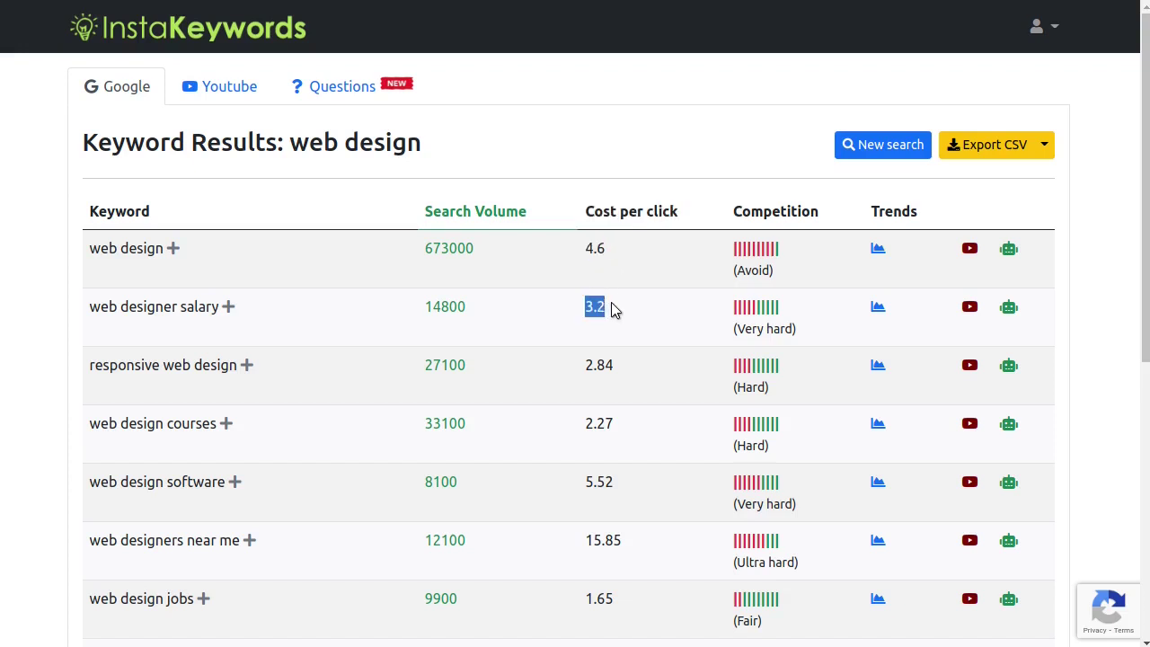
# - Examine the Competition column, reading the difficulty ratings for web design and web designer salary
pyautogui.click(737, 209)
pyautogui.moveTo(735, 211); pyautogui.dragTo(828, 216)
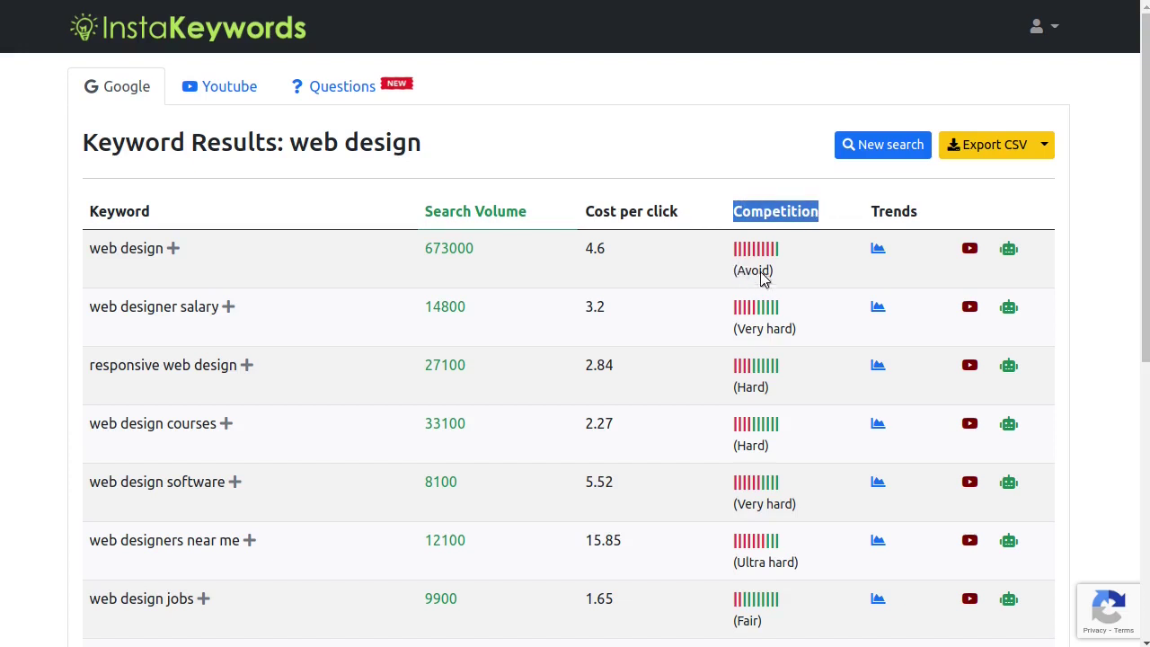
pyautogui.moveTo(730, 270); pyautogui.dragTo(783, 278)
pyautogui.moveTo(734, 329); pyautogui.dragTo(808, 333)
pyautogui.click(735, 288)
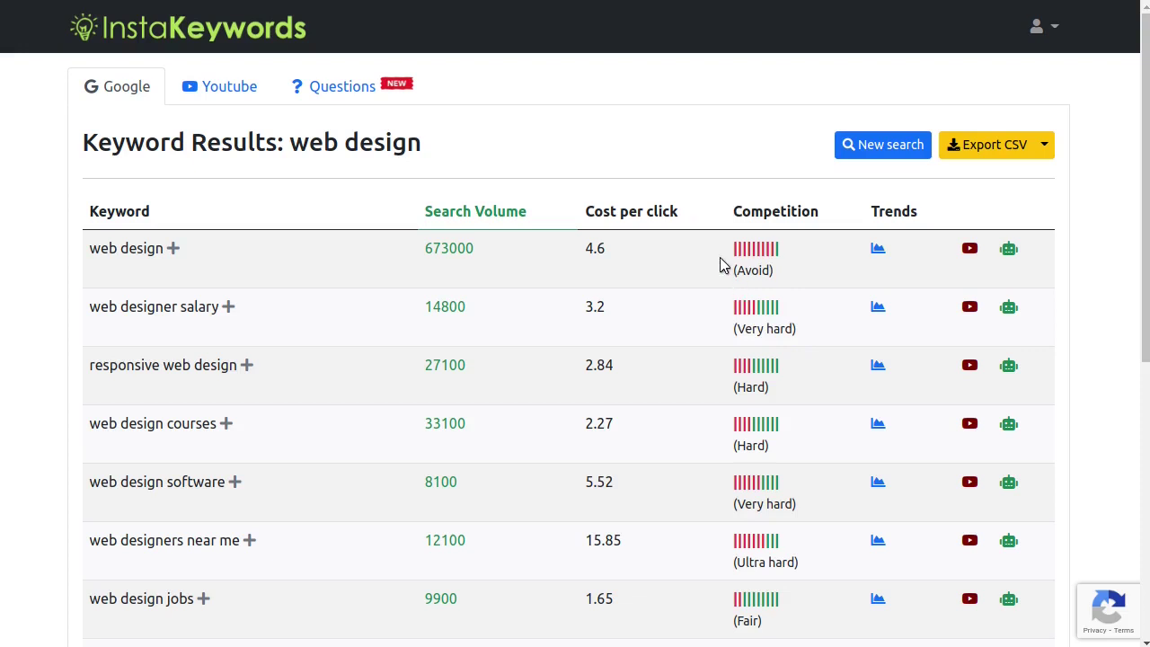
pyautogui.moveTo(717, 219); pyautogui.dragTo(820, 227)
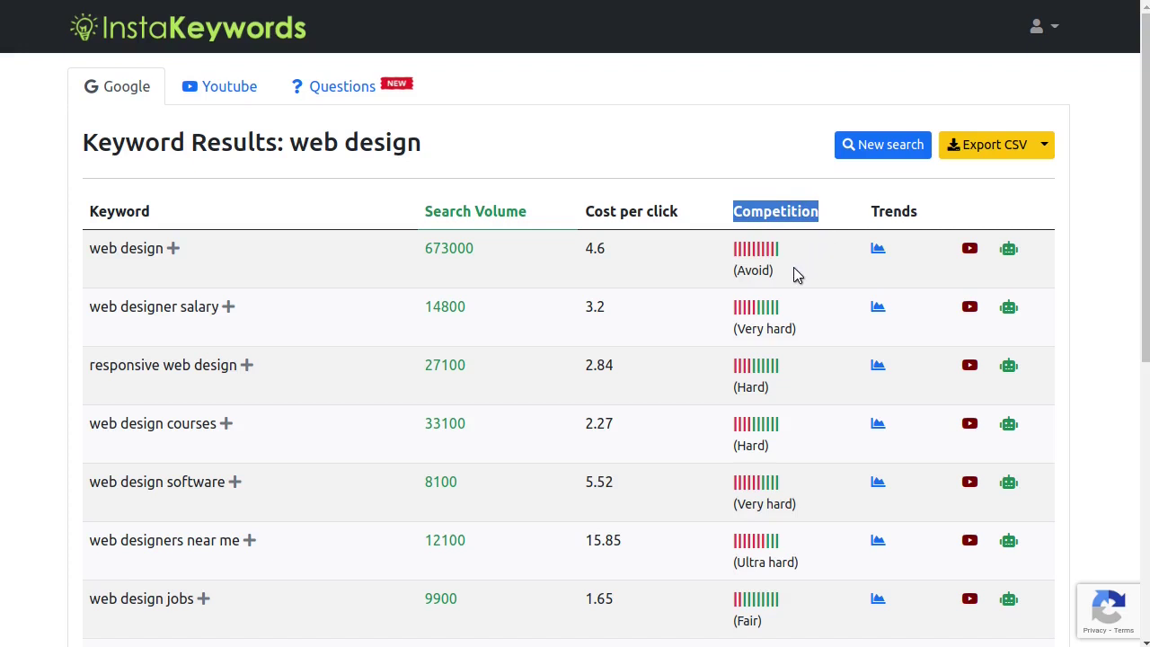
pyautogui.click(729, 284)
pyautogui.moveTo(755, 266); pyautogui.dragTo(781, 275)
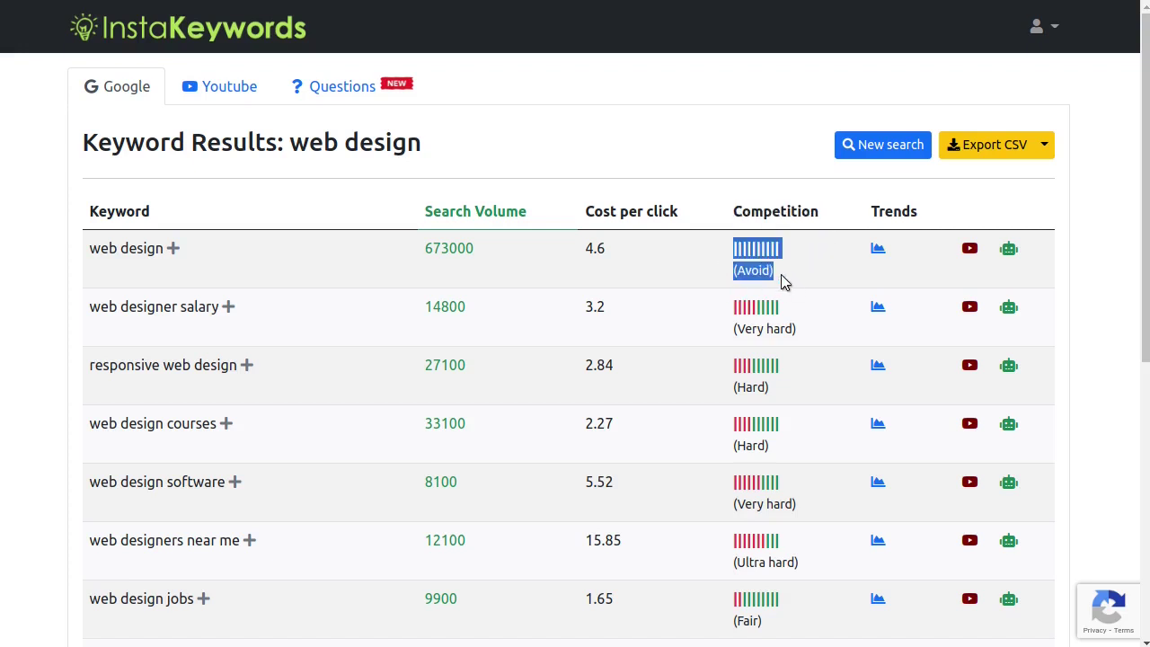
# - Compare the competition ratings across the results list, from web designer salary to web designers near me and web designer salary ohio
pyautogui.scroll(-3, 744, 360)
pyautogui.scroll(-3, 744, 361)
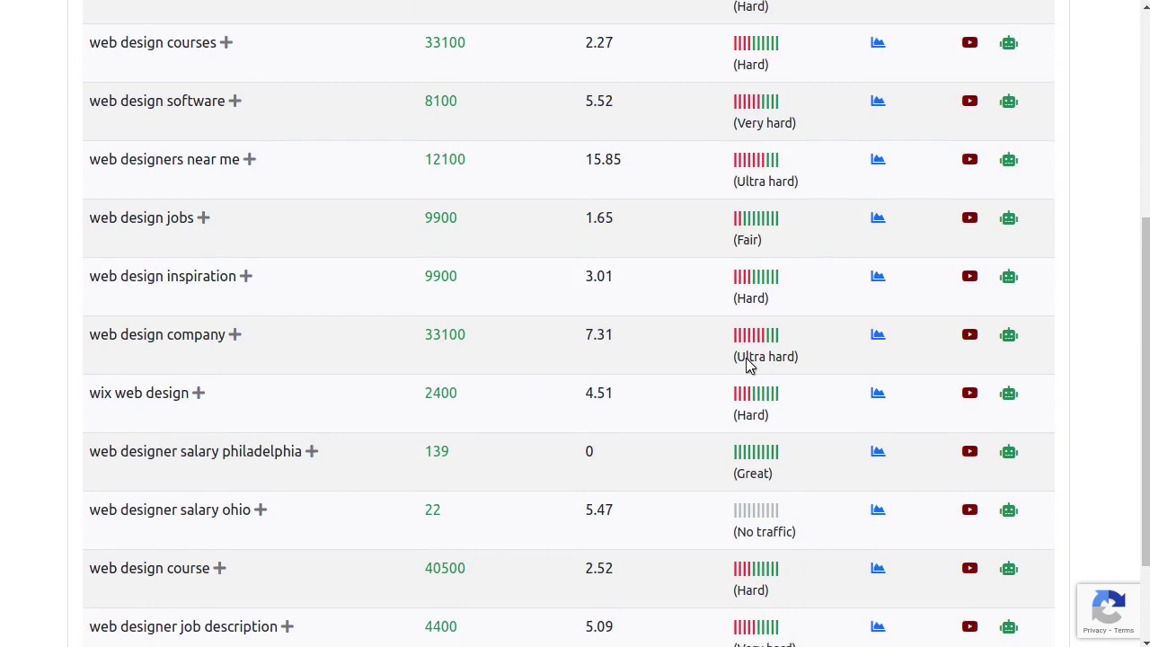
pyautogui.moveTo(729, 422); pyautogui.dragTo(814, 443)
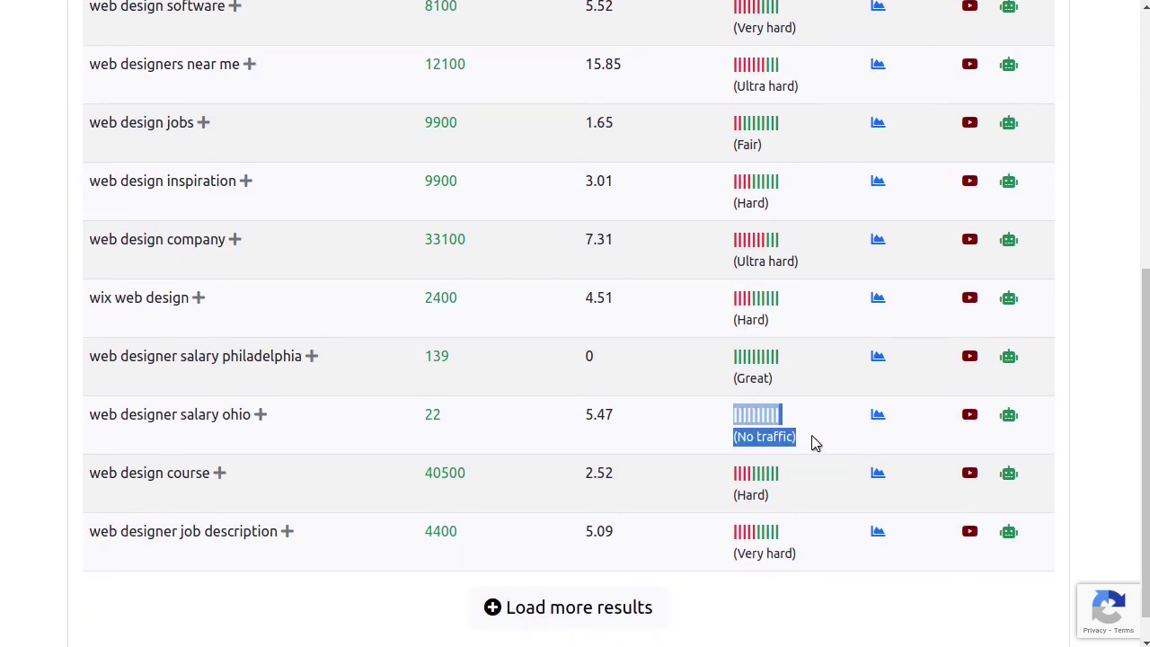
pyautogui.scroll(6, 785, 426)
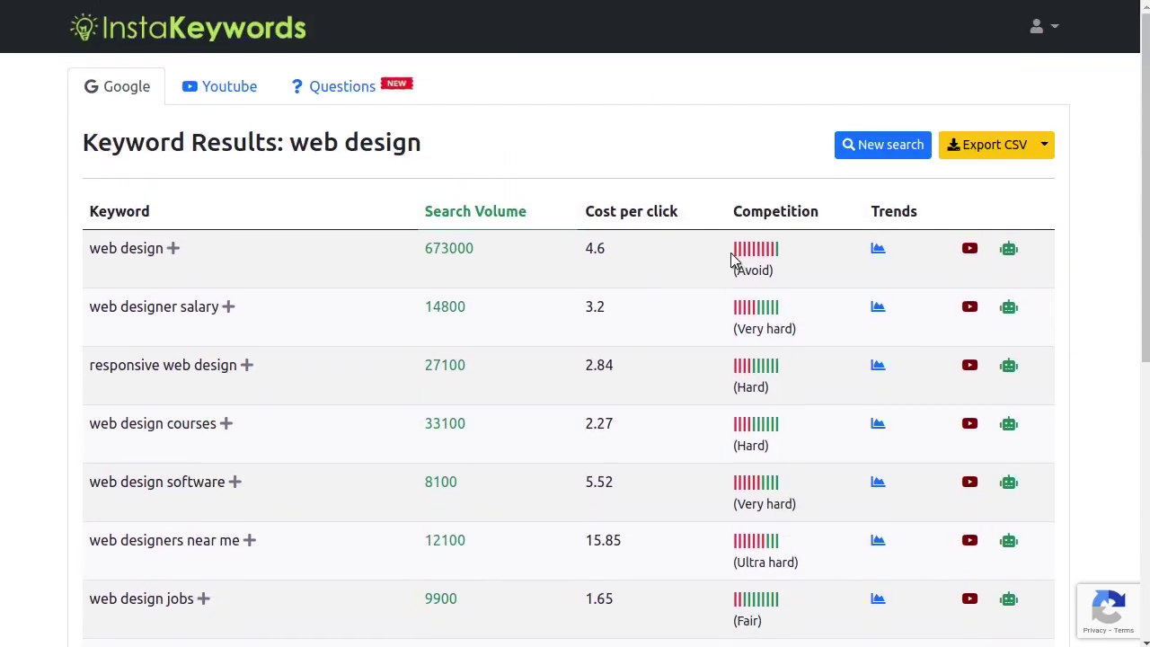
pyautogui.moveTo(734, 259); pyautogui.dragTo(804, 331)
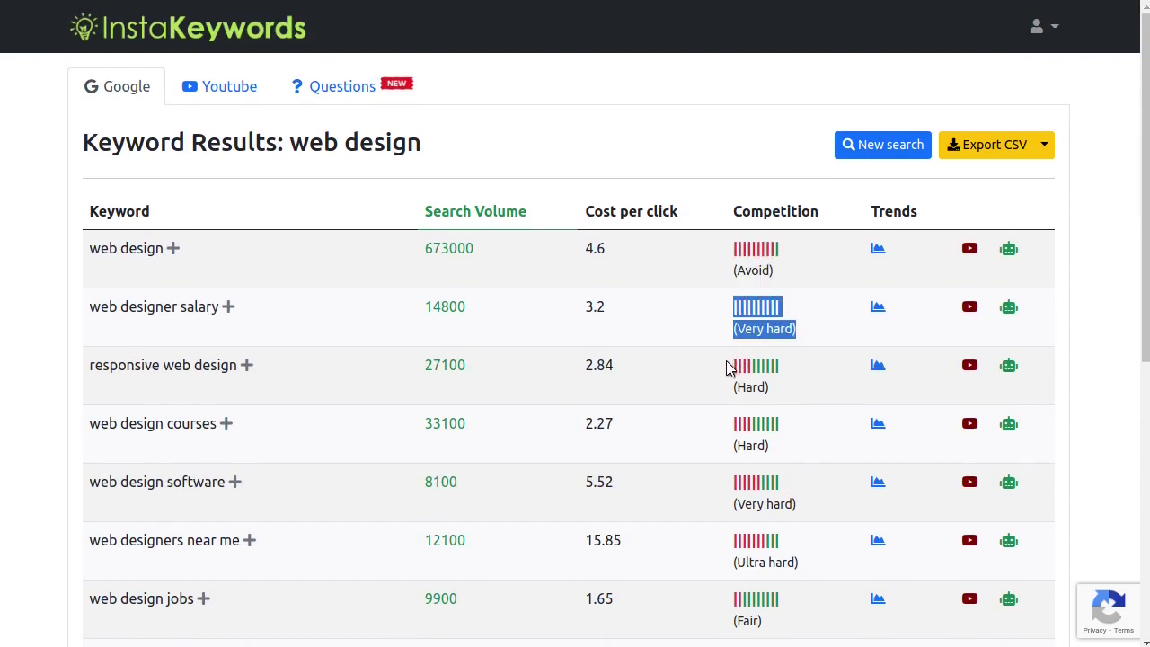
pyautogui.moveTo(729, 368); pyautogui.dragTo(781, 386)
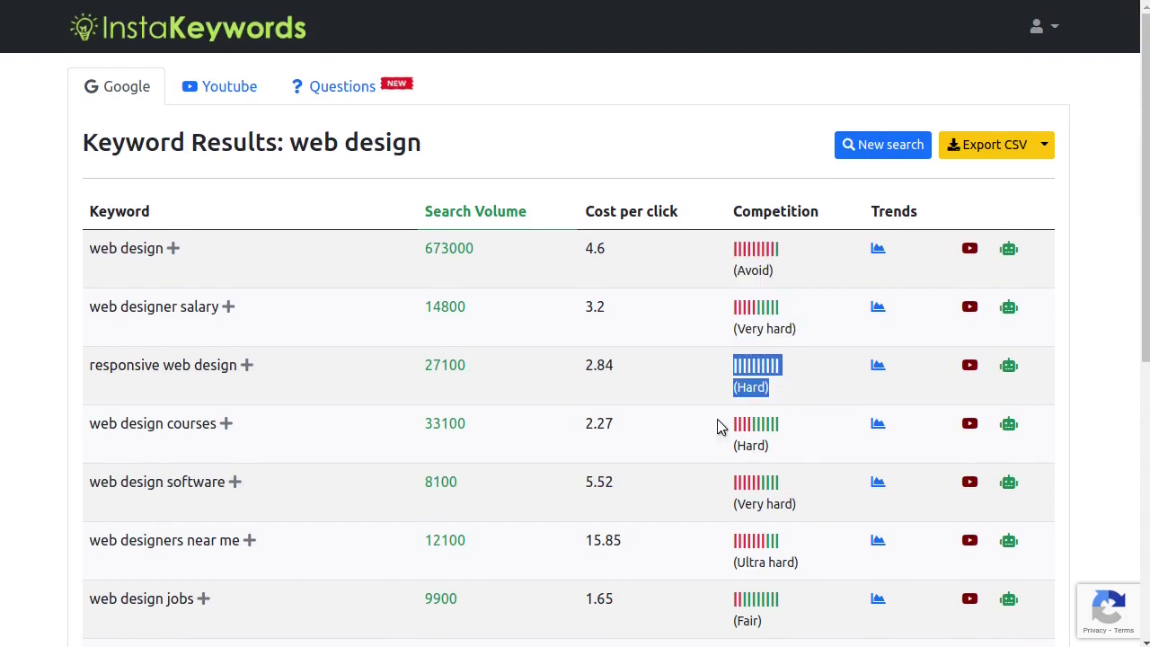
pyautogui.moveTo(724, 424); pyautogui.dragTo(785, 449)
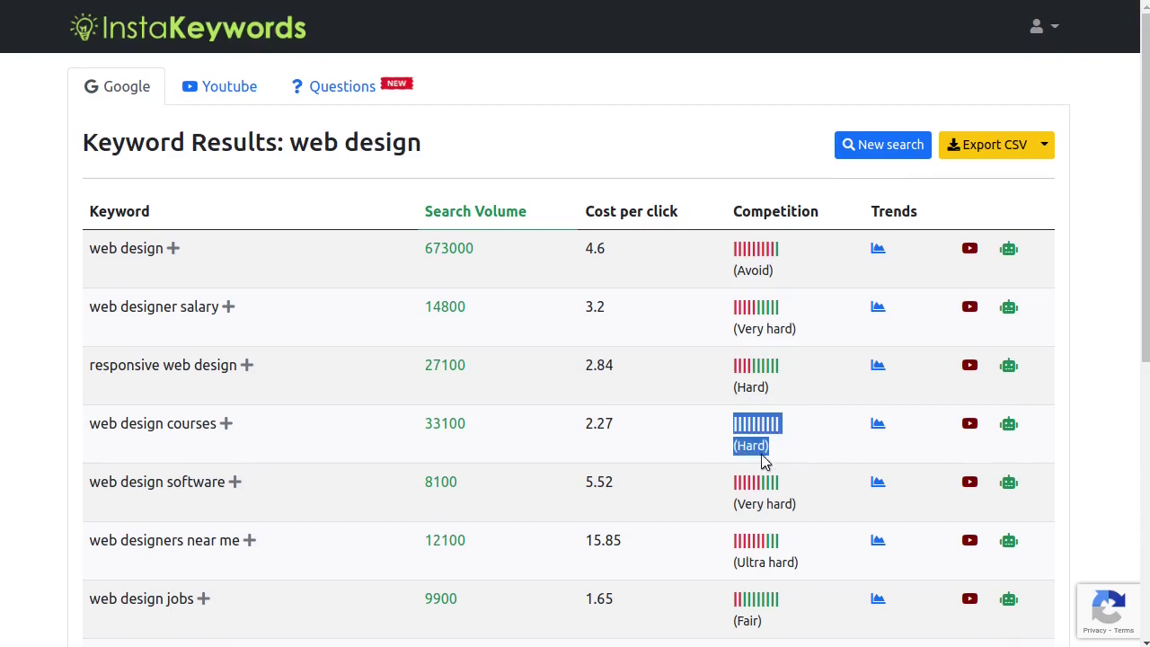
pyautogui.moveTo(719, 488); pyautogui.dragTo(806, 519)
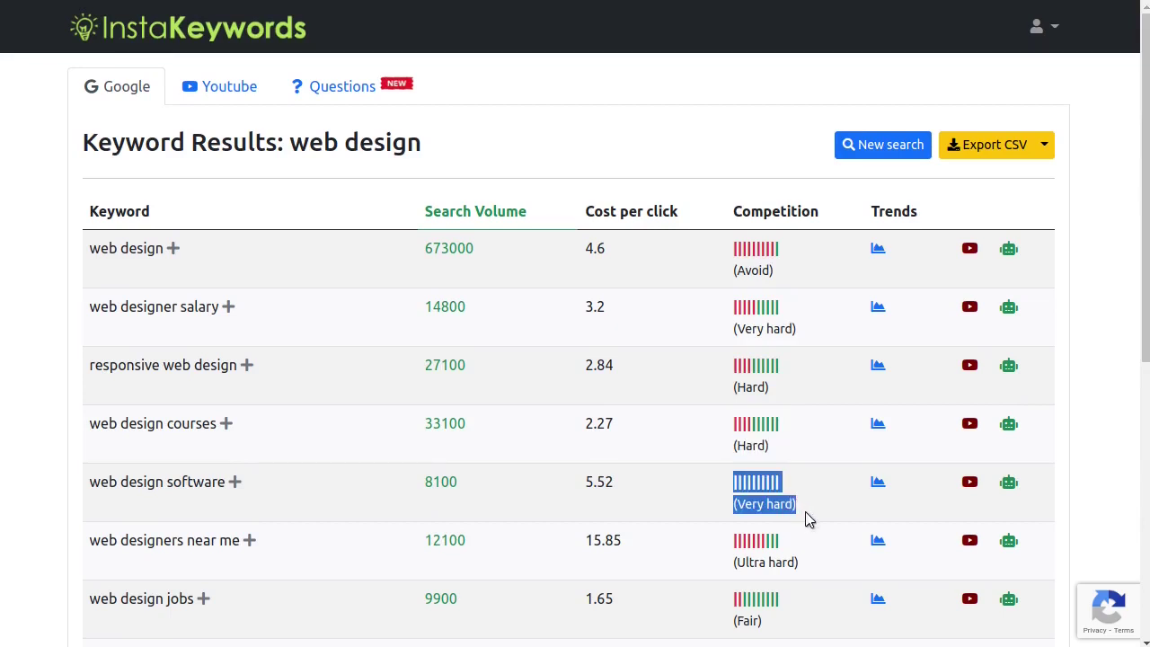
pyautogui.moveTo(716, 553); pyautogui.dragTo(811, 575)
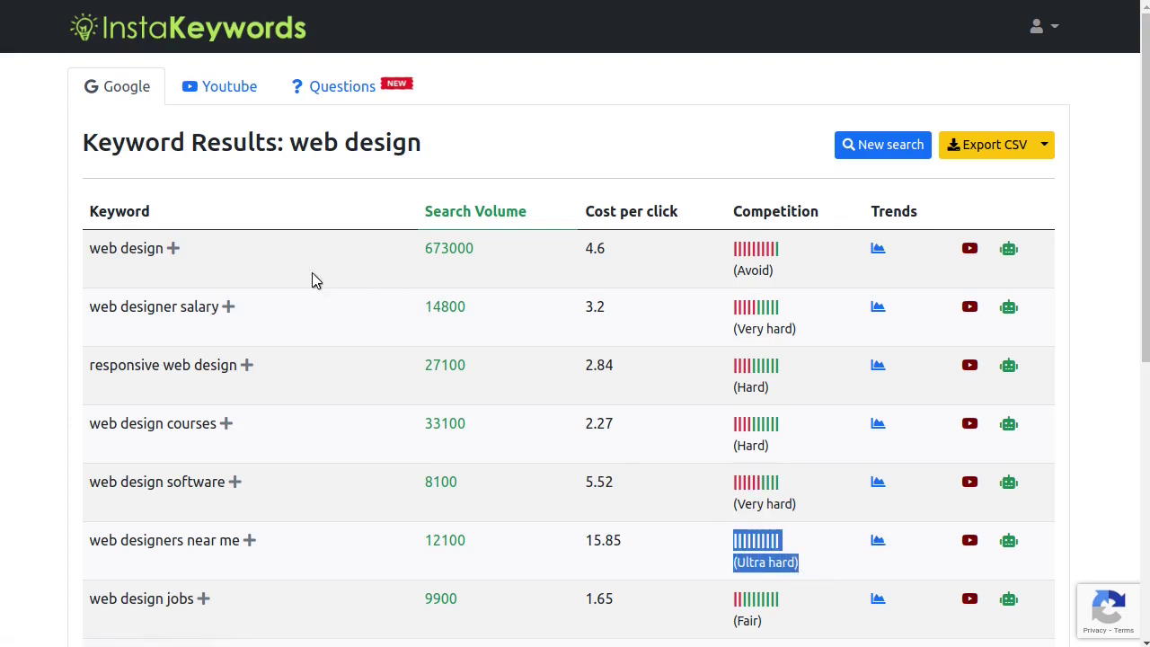
# - Drill down into the keyword "web design jobs" and examine the metrics of its related keywords
pyautogui.click(202, 260)
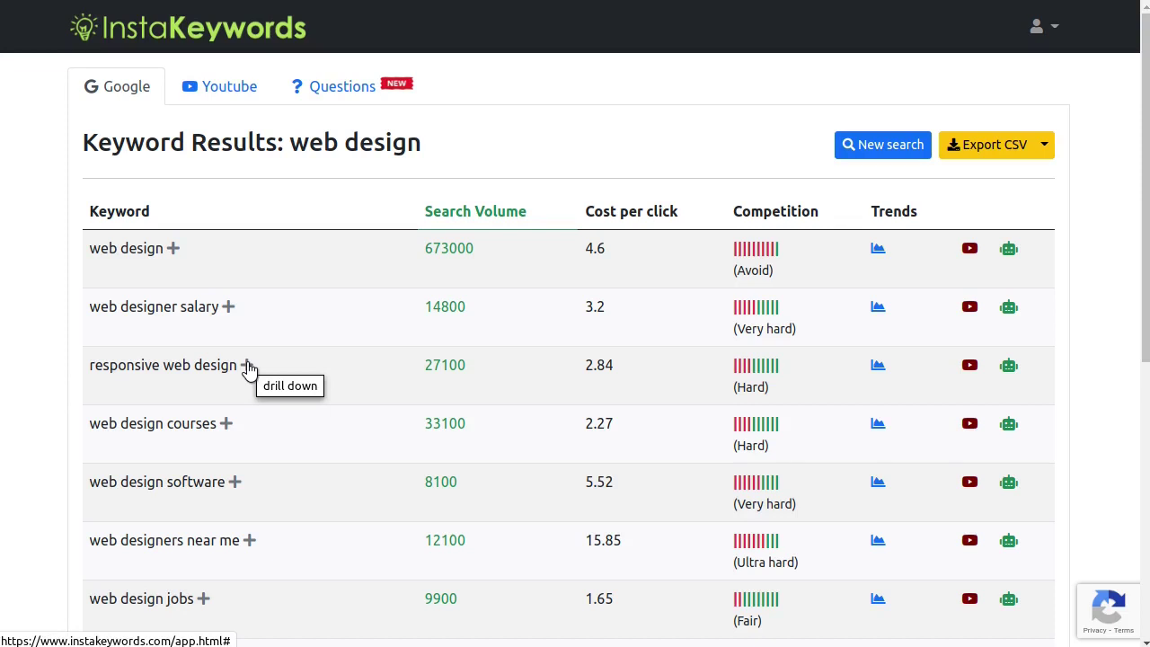
pyautogui.scroll(-2, 249, 367)
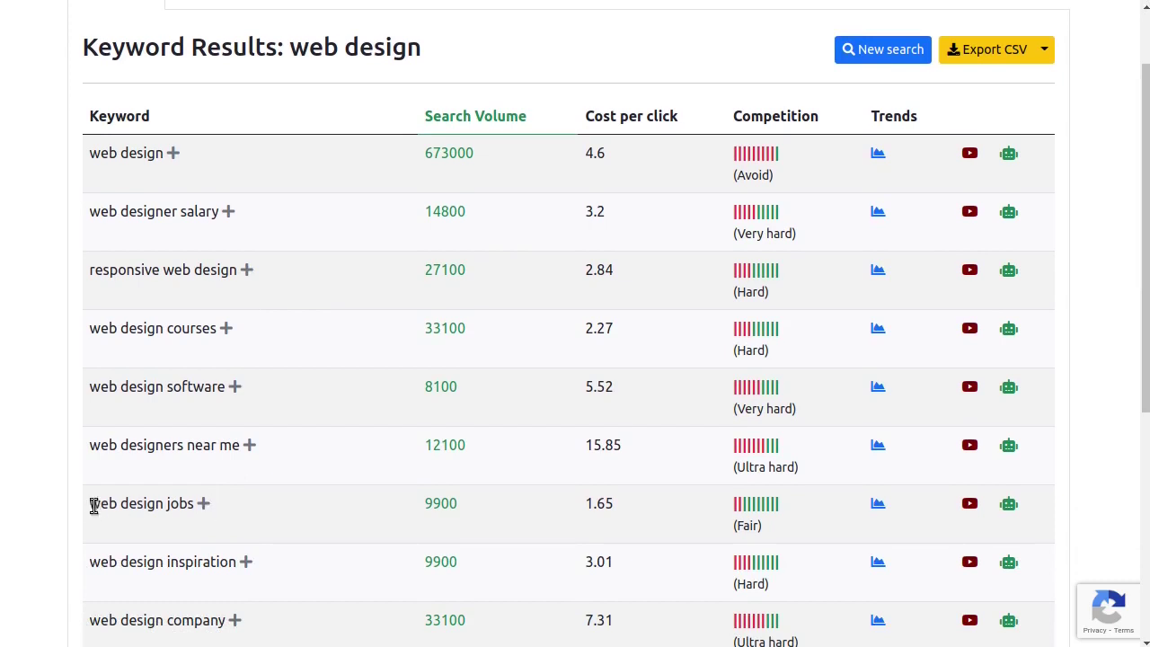
pyautogui.moveTo(92, 506); pyautogui.dragTo(214, 516)
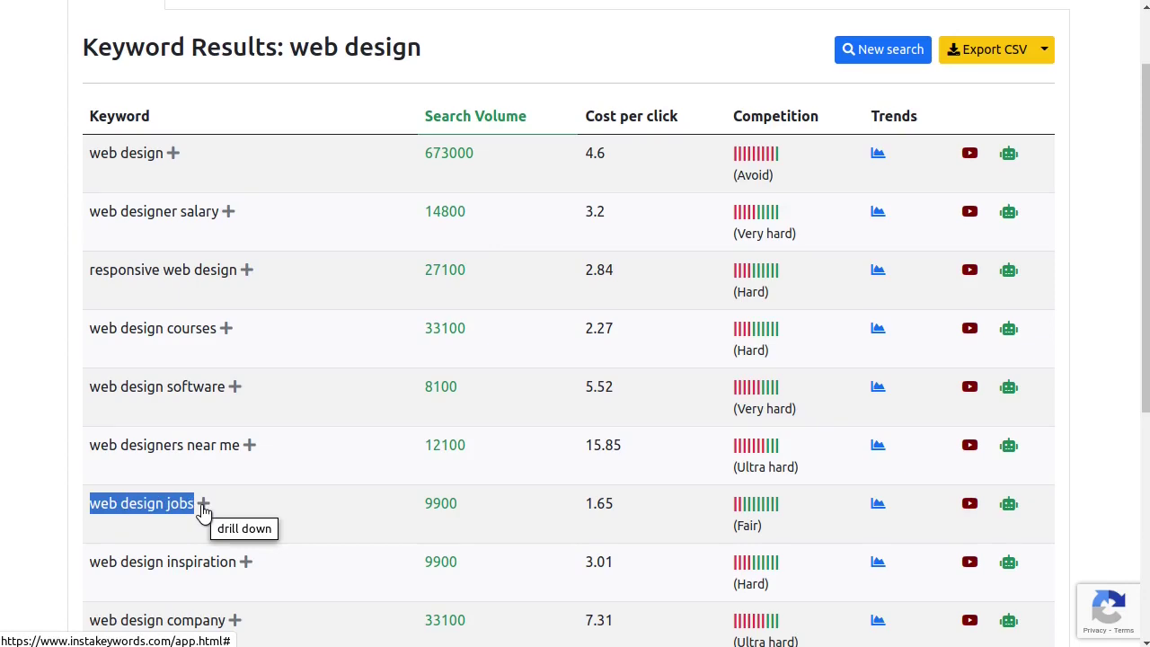
pyautogui.click(203, 505)
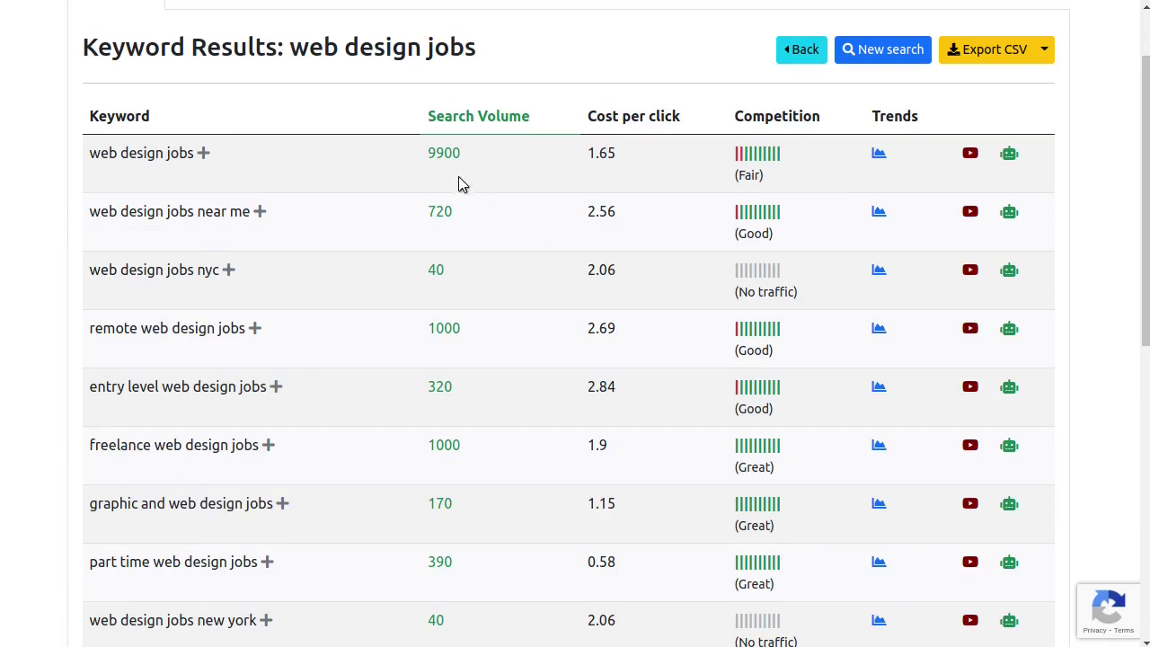
pyautogui.moveTo(85, 107); pyautogui.dragTo(827, 557)
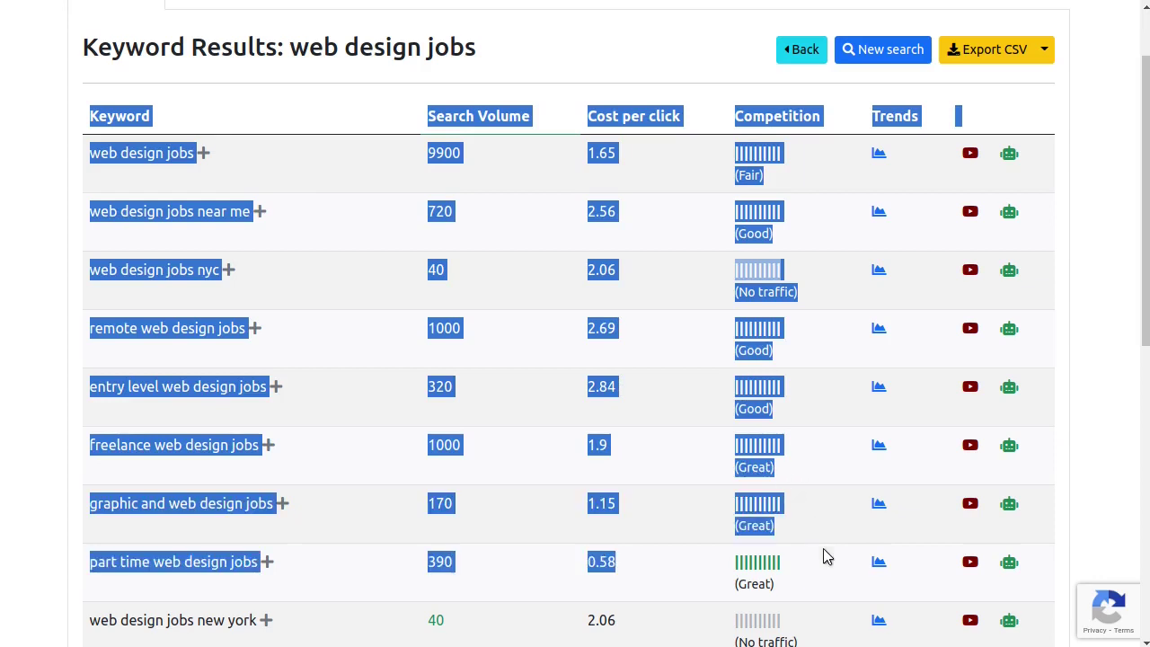
# - Examine the search volume, cost per click and competition rating of the keyword "freelance web design jobs"
pyautogui.click(284, 289)
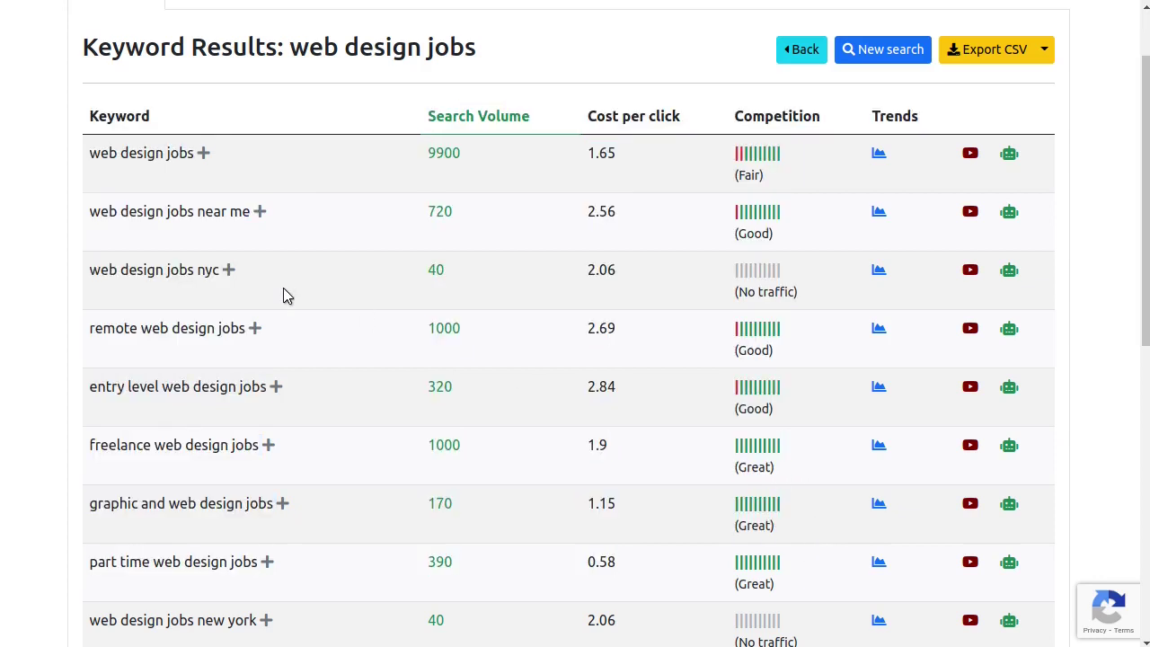
pyautogui.moveTo(90, 449); pyautogui.dragTo(254, 446)
pyautogui.doubleClick(430, 444)
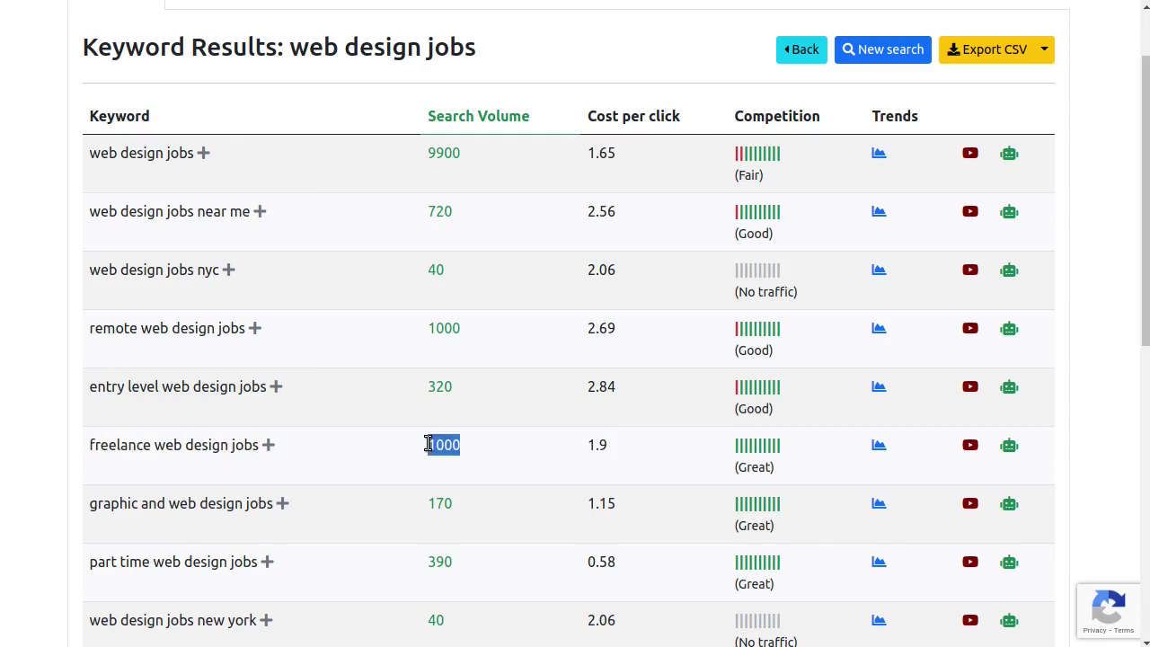
pyautogui.doubleClick(597, 446)
pyautogui.moveTo(600, 447); pyautogui.dragTo(784, 476)
pyautogui.tripleClick(784, 471)
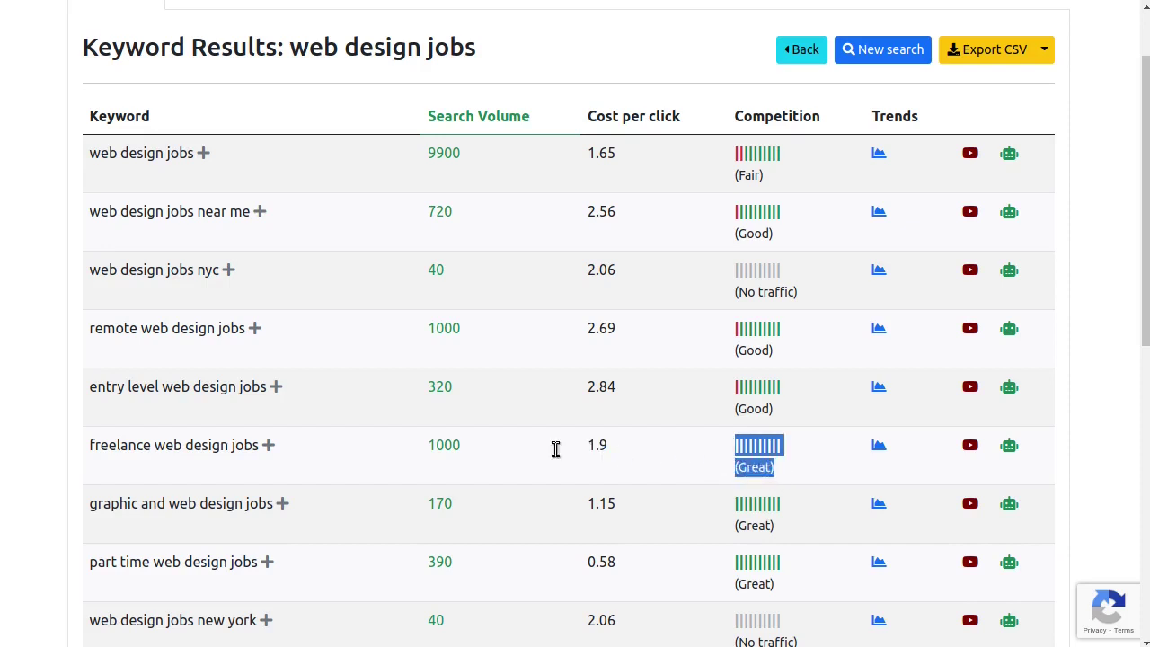
# - Find "work from home web design jobs" among the related keywords and examine its search volume, cost per click and competition rating
pyautogui.scroll(-1, 465, 459)
pyautogui.scroll(-2, 465, 458)
pyautogui.scroll(-1, 101, 434)
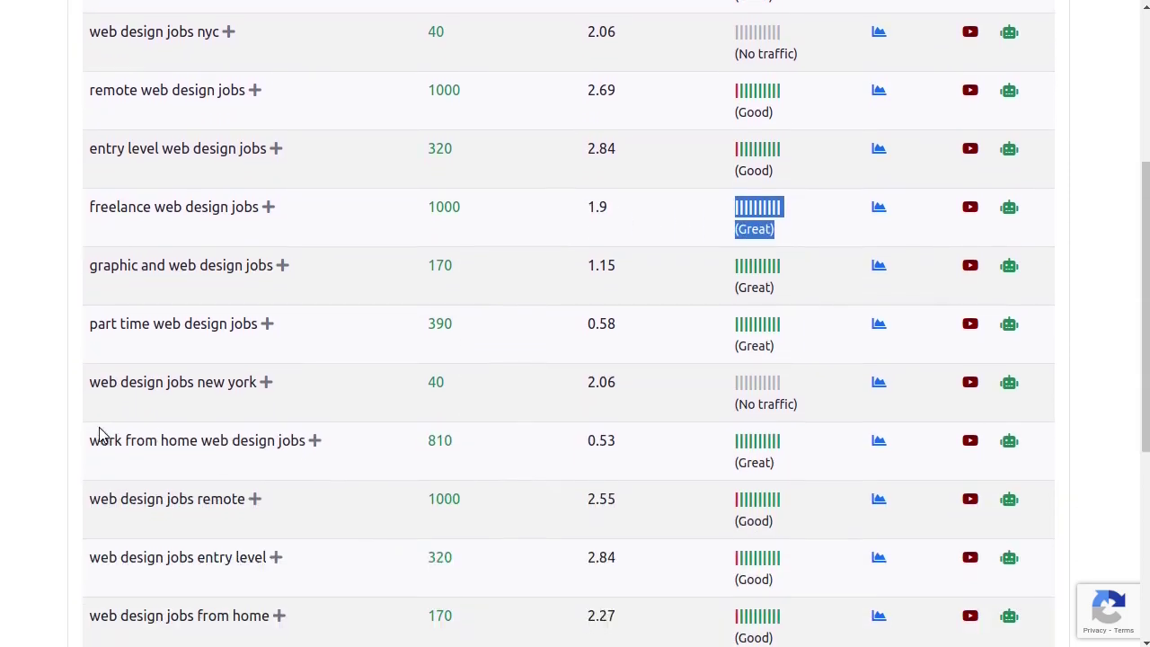
pyautogui.moveTo(90, 446); pyautogui.dragTo(275, 464)
pyautogui.doubleClick(449, 444)
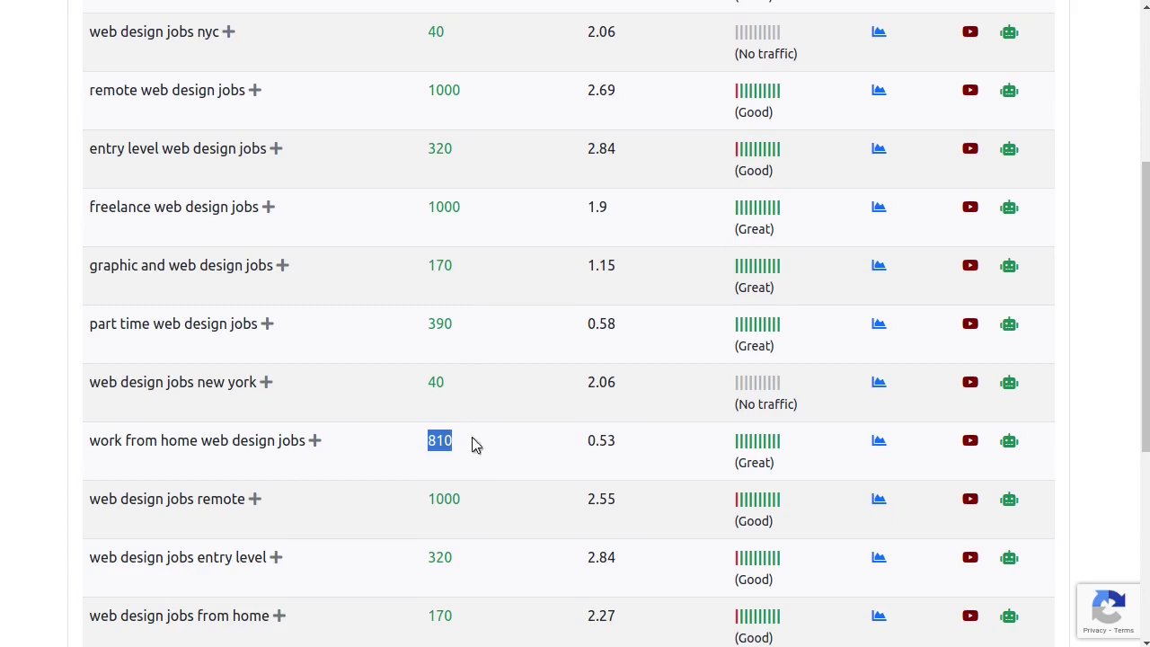
pyautogui.doubleClick(596, 440)
pyautogui.click(705, 447)
pyautogui.moveTo(706, 448); pyautogui.dragTo(780, 464)
pyautogui.click(775, 463)
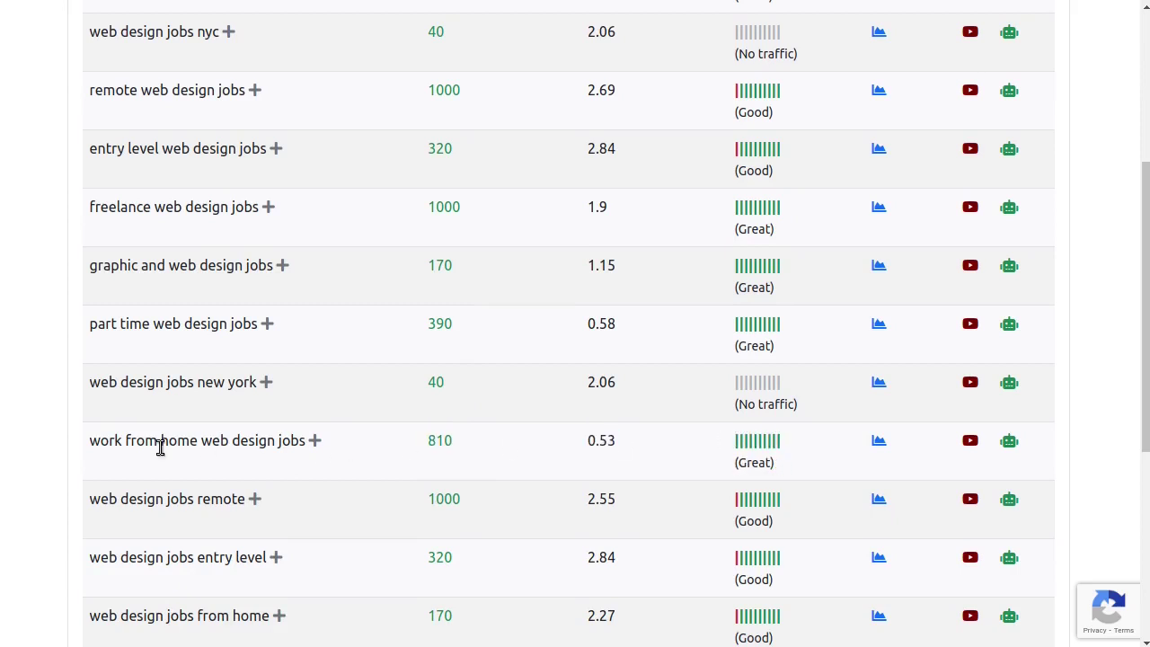
pyautogui.moveTo(99, 446); pyautogui.dragTo(287, 465)
pyautogui.click(118, 447)
pyautogui.tripleClick(117, 447)
pyautogui.click(861, 457)
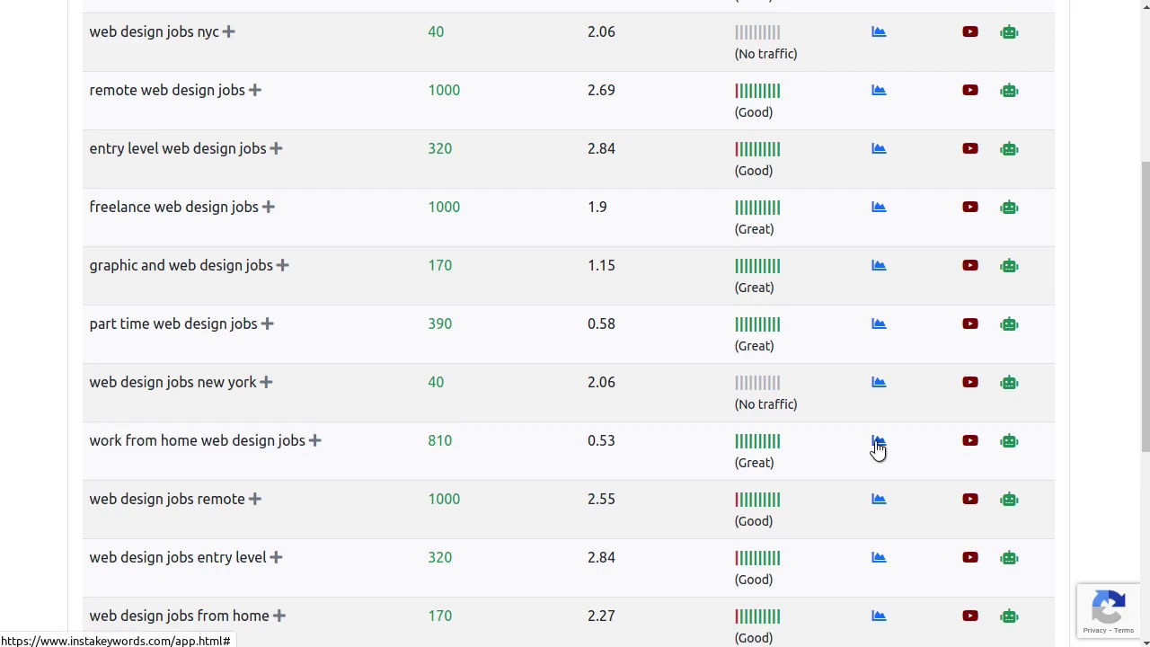
# - View the monthly trend chart for "work from home web design jobs", inspect its data points, and close the chart
pyautogui.click(879, 442)
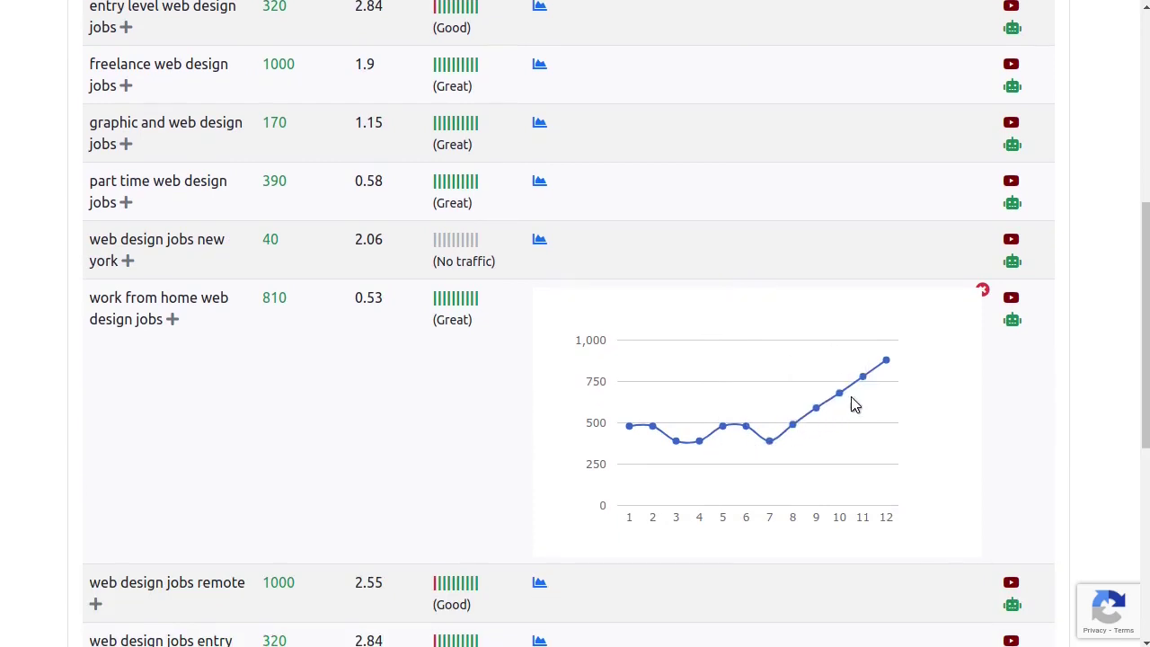
pyautogui.moveTo(757, 437)
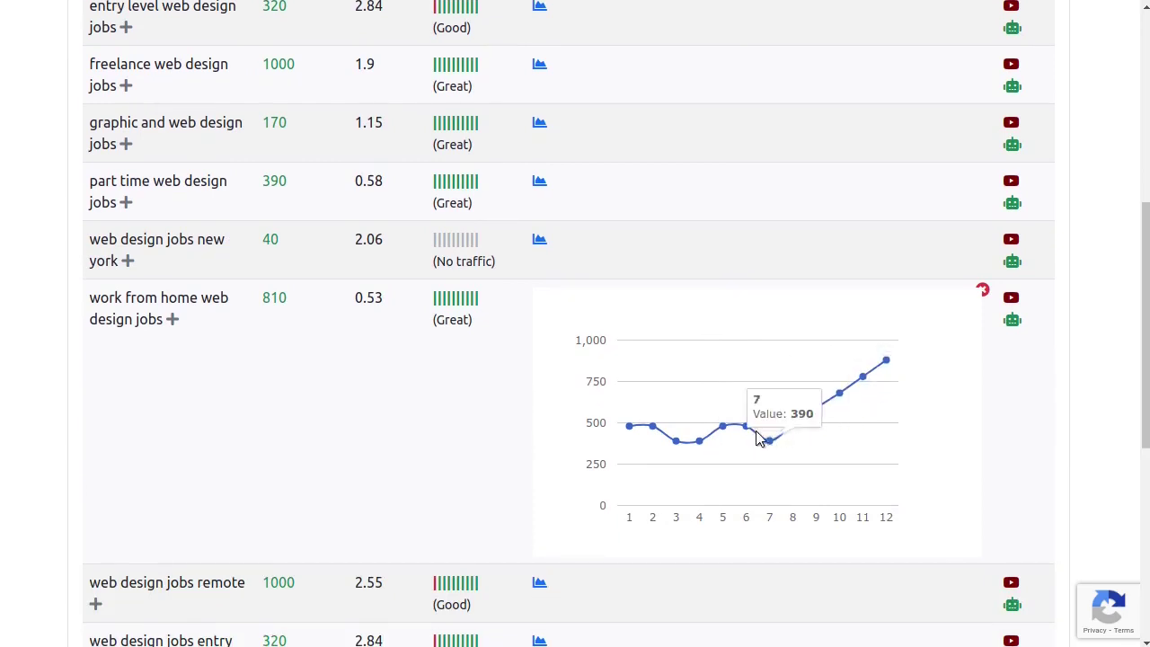
pyautogui.moveTo(629, 438)
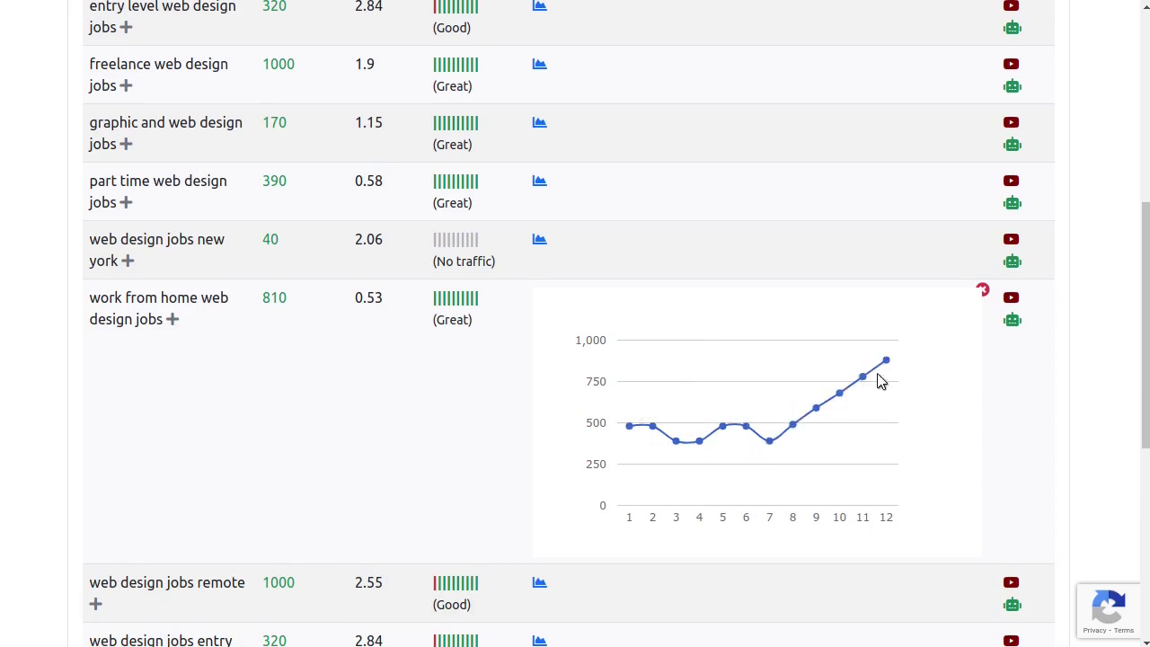
pyautogui.scroll(-3, 891, 367)
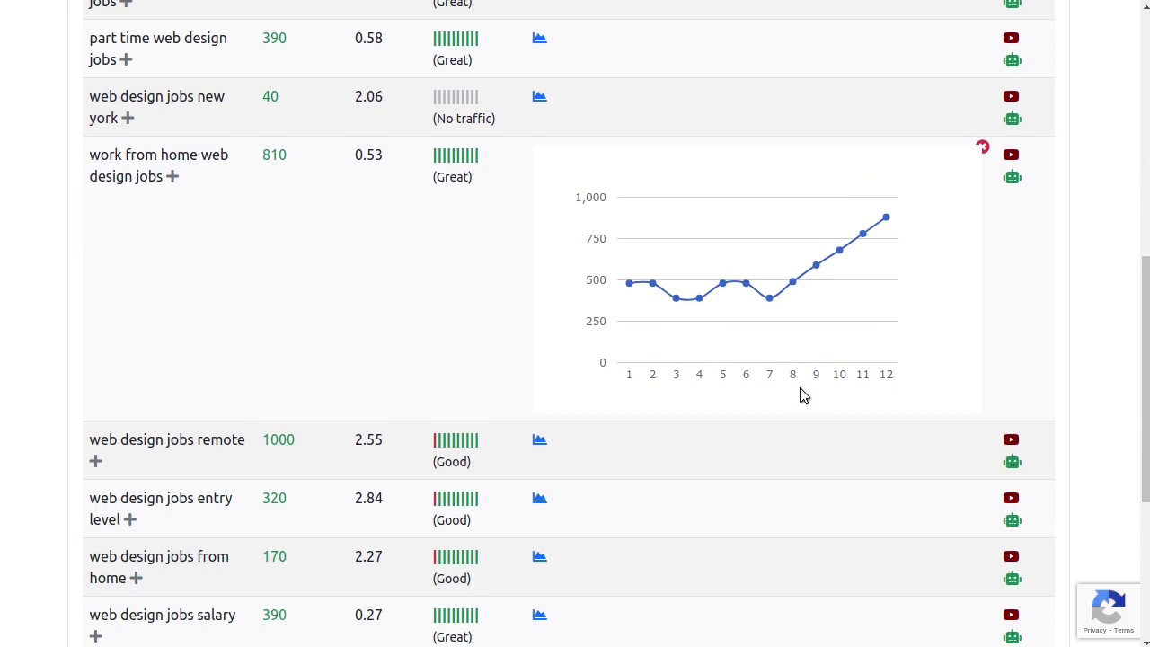
pyautogui.click(984, 149)
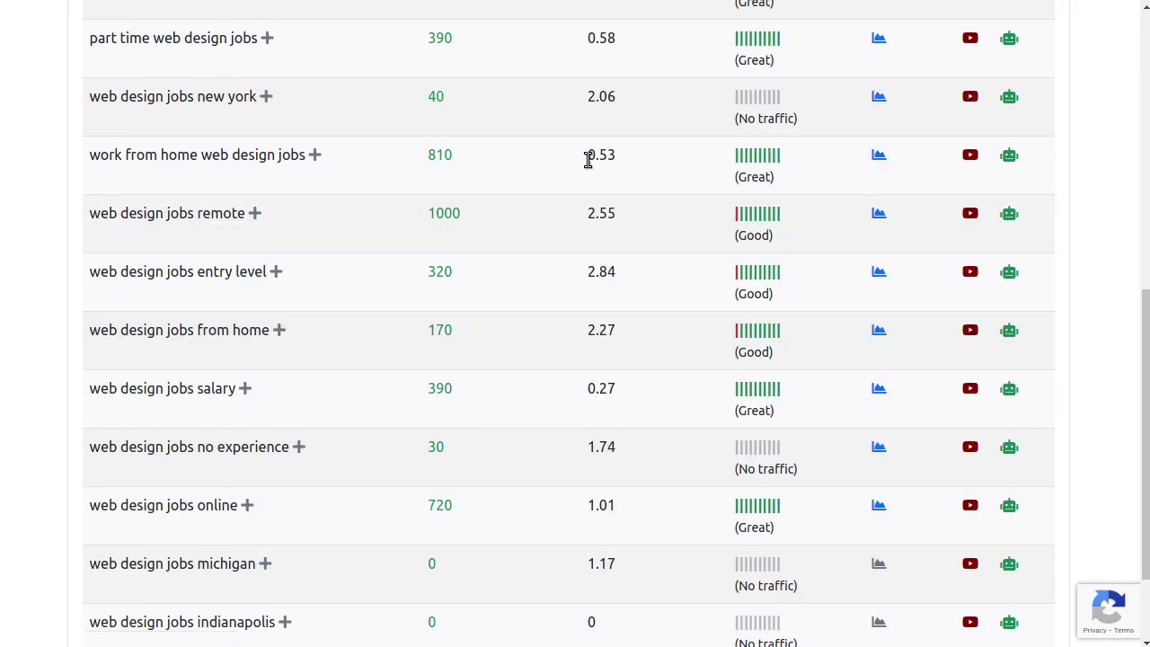
# - Copy the keyword "work from home web design jobs" and search Google for it as an exact phrase in quotation marks in a new tab
pyautogui.tripleClick(204, 161)
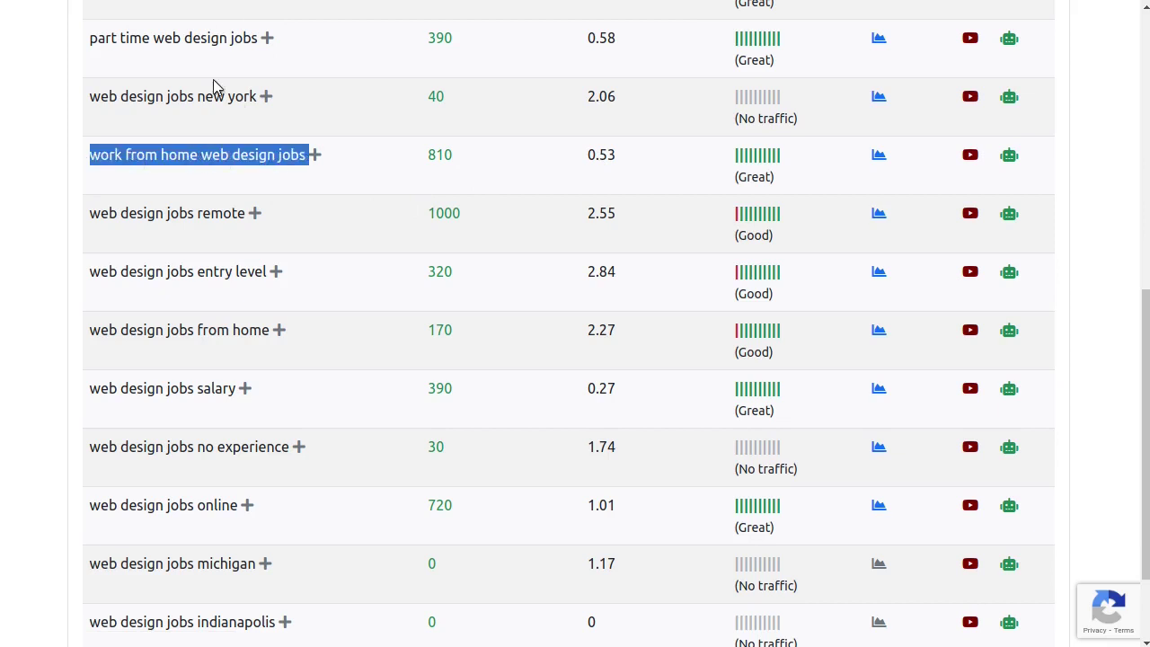
pyautogui.hotkey('ctrl', 'c')
pyautogui.hotkey('ctrl', 't')
pyautogui.write('"')
pyautogui.hotkey('ctrl', 'v')
pyautogui.write('"')
pyautogui.press('Return')
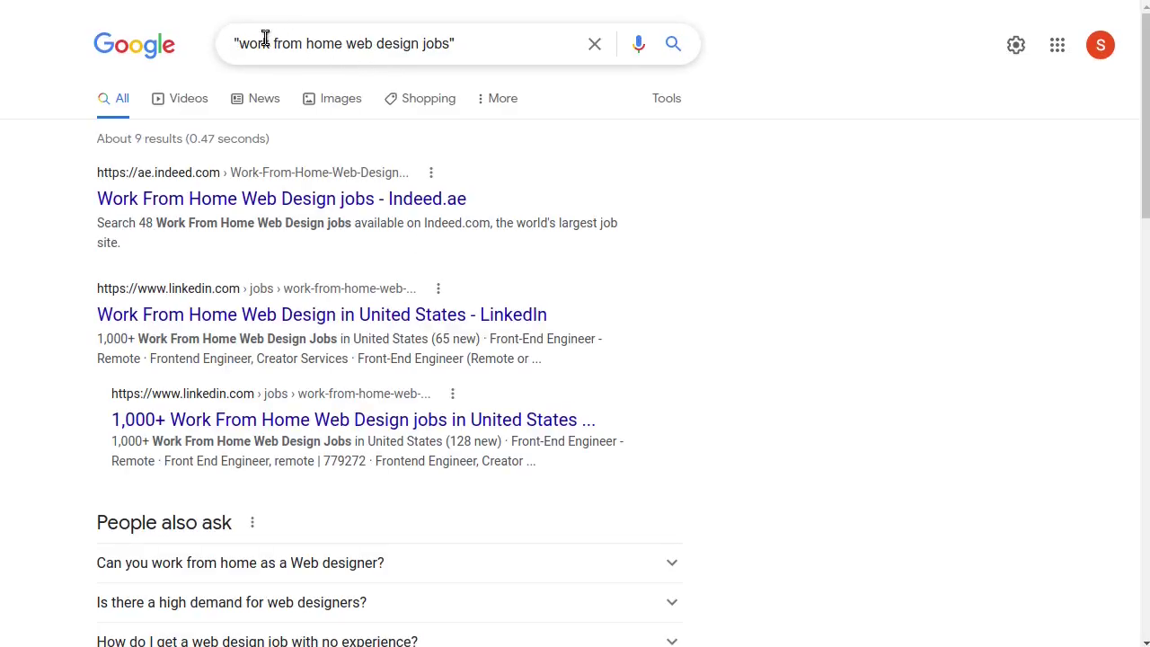
# - Examine the Google result count and the competing pages listed for the quoted phrase
pyautogui.click(517, 56)
pyautogui.hotkey('ctrl', 'a')
pyautogui.click(568, 156)
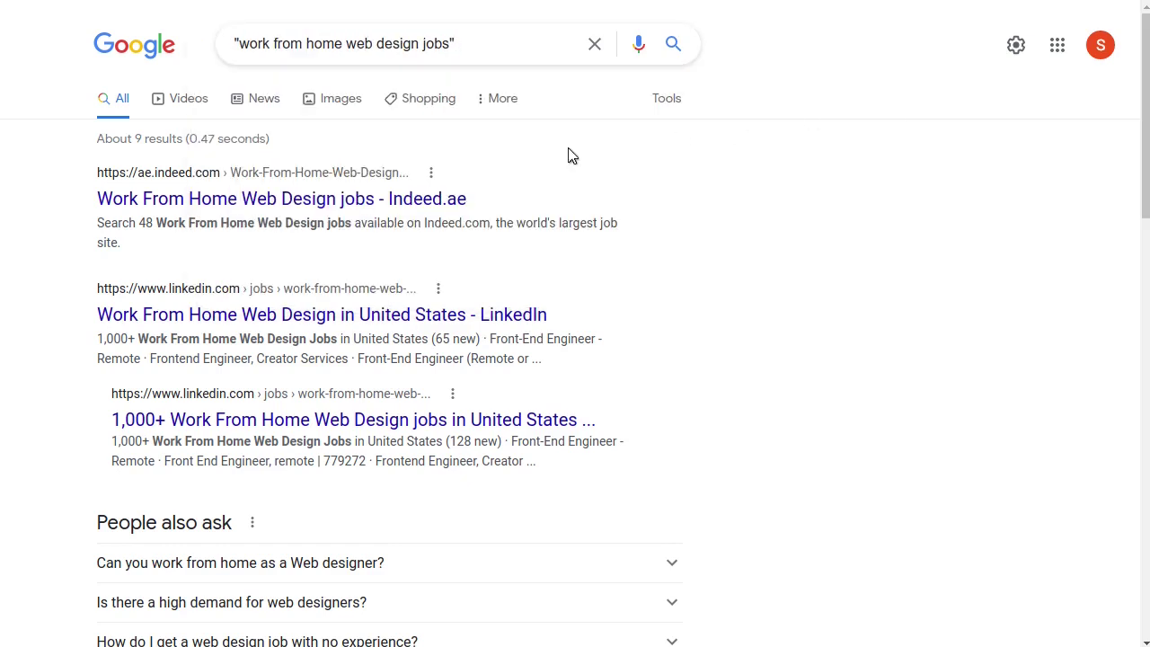
pyautogui.tripleClick(149, 130)
pyautogui.click(125, 148)
pyautogui.scroll(-2, 300, 230)
pyautogui.scroll(-5, 300, 230)
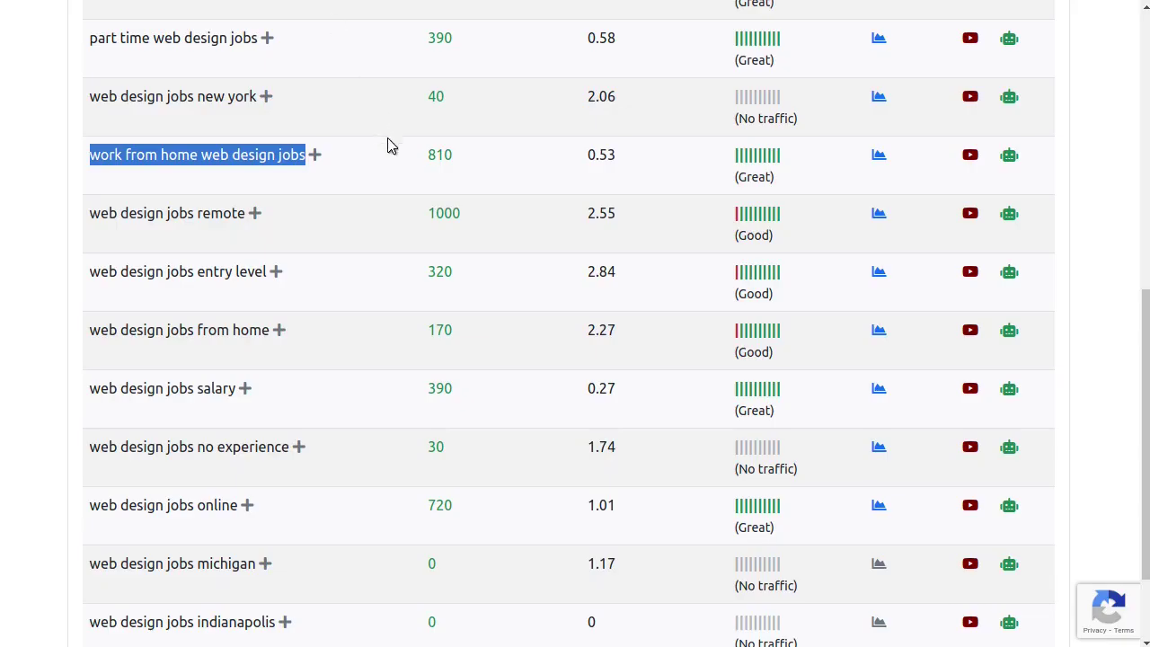
# - Review the search volume of "work from home web design jobs" and the metrics of "web design jobs remote" in InstaKeywords
pyautogui.doubleClick(438, 153)
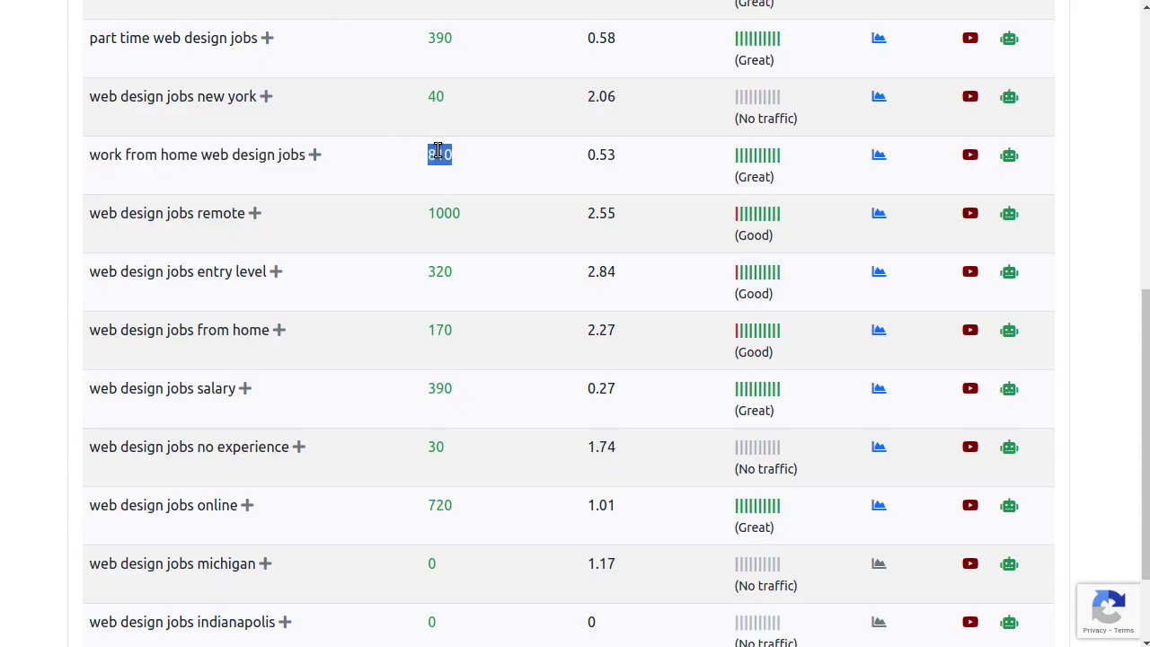
pyautogui.click(436, 195)
pyautogui.moveTo(396, 218); pyautogui.dragTo(625, 228)
pyautogui.click(625, 228)
# - Start a CSV export of the web design jobs results and cancel it at the filename prompt
pyautogui.scroll(7, 629, 230)
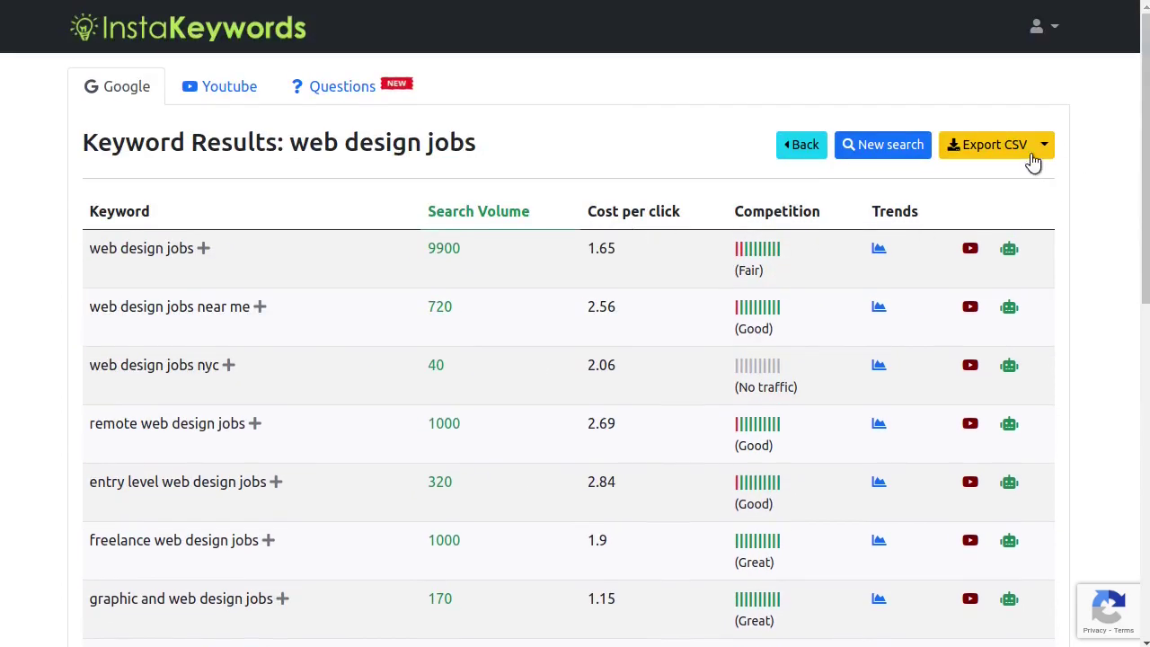
pyautogui.click(993, 156)
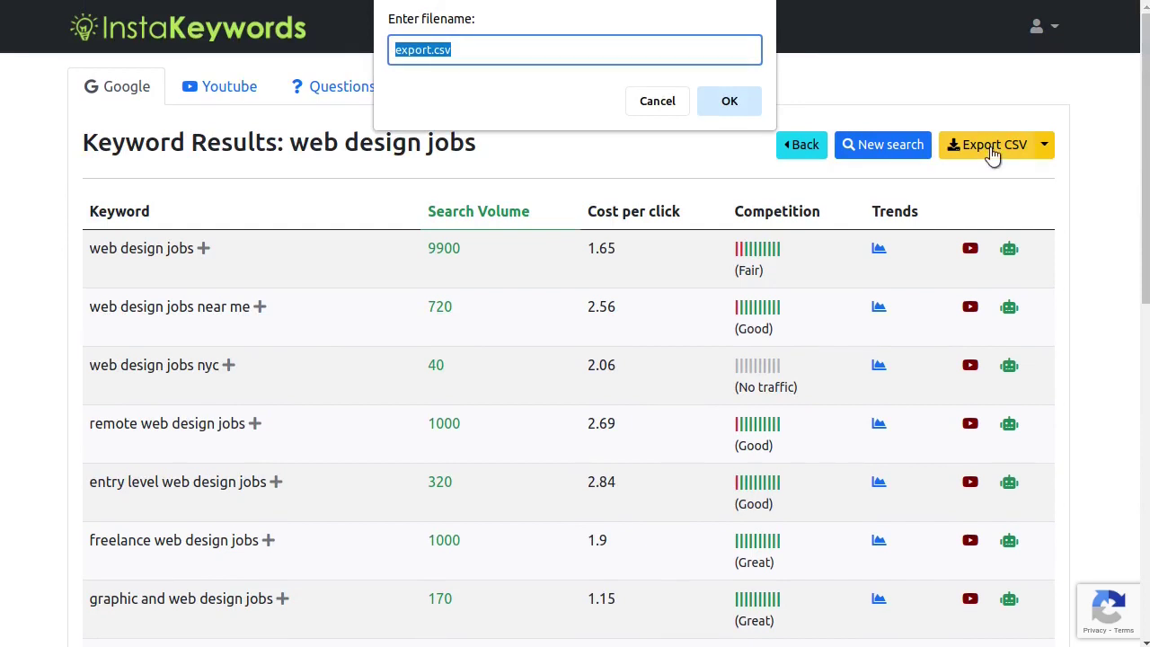
pyautogui.press('Escape')
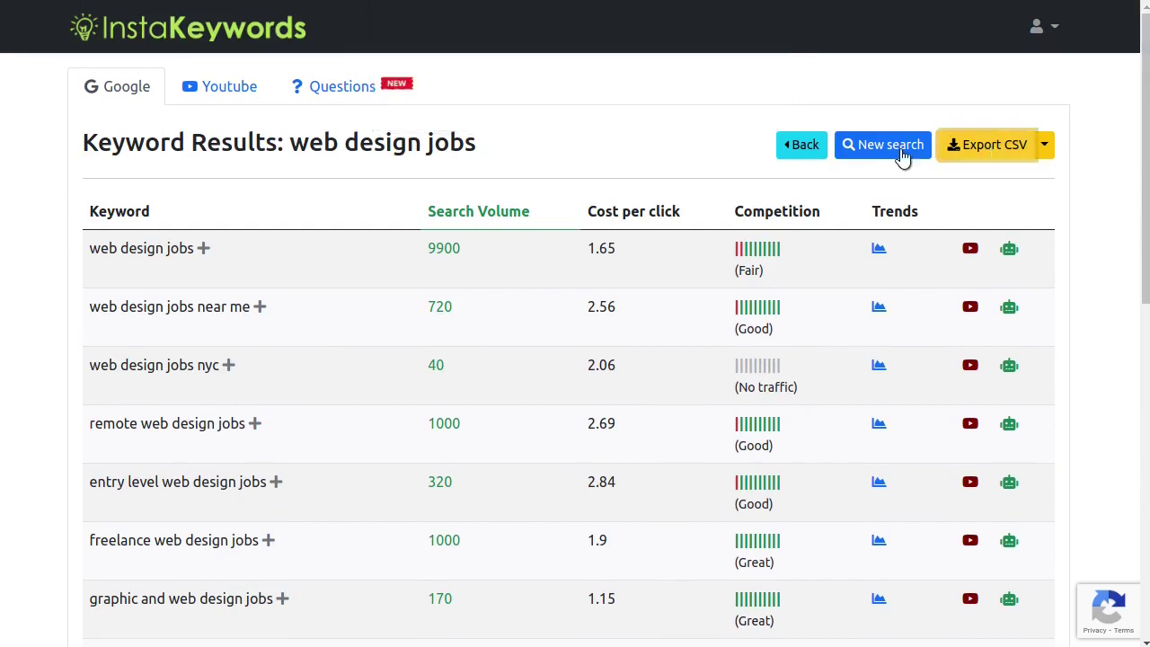
# - Enable keyword selection for the export, try selecting individual keywords and the whole list, and leave every keyword deselected
pyautogui.click(1048, 153)
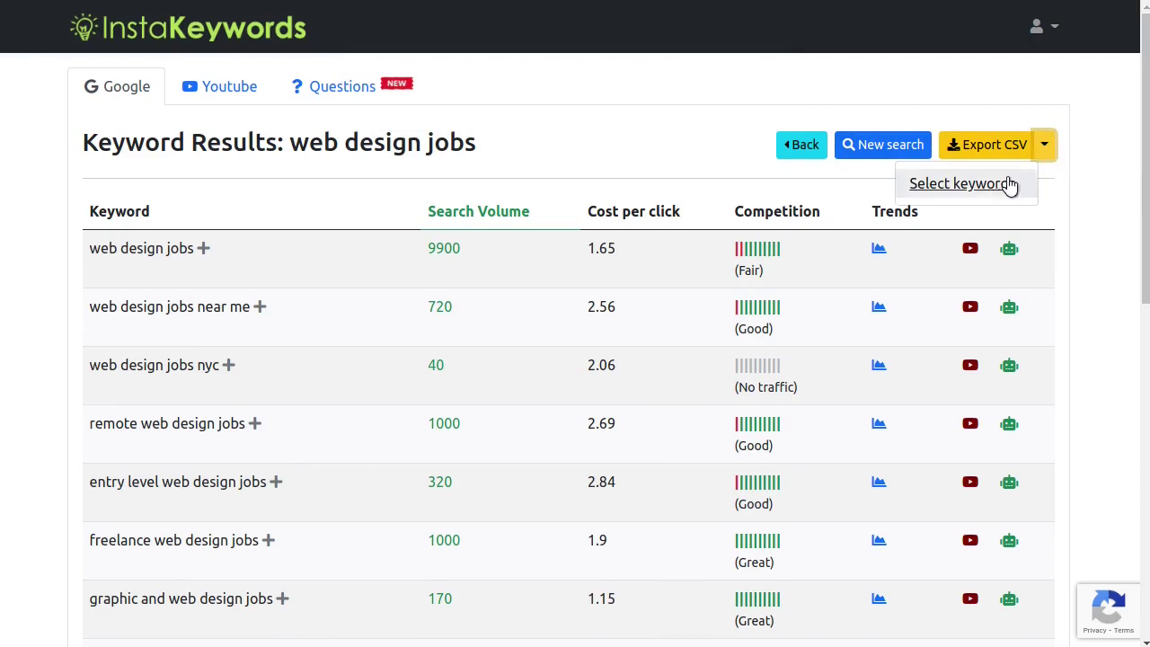
pyautogui.click(953, 187)
pyautogui.click(96, 250)
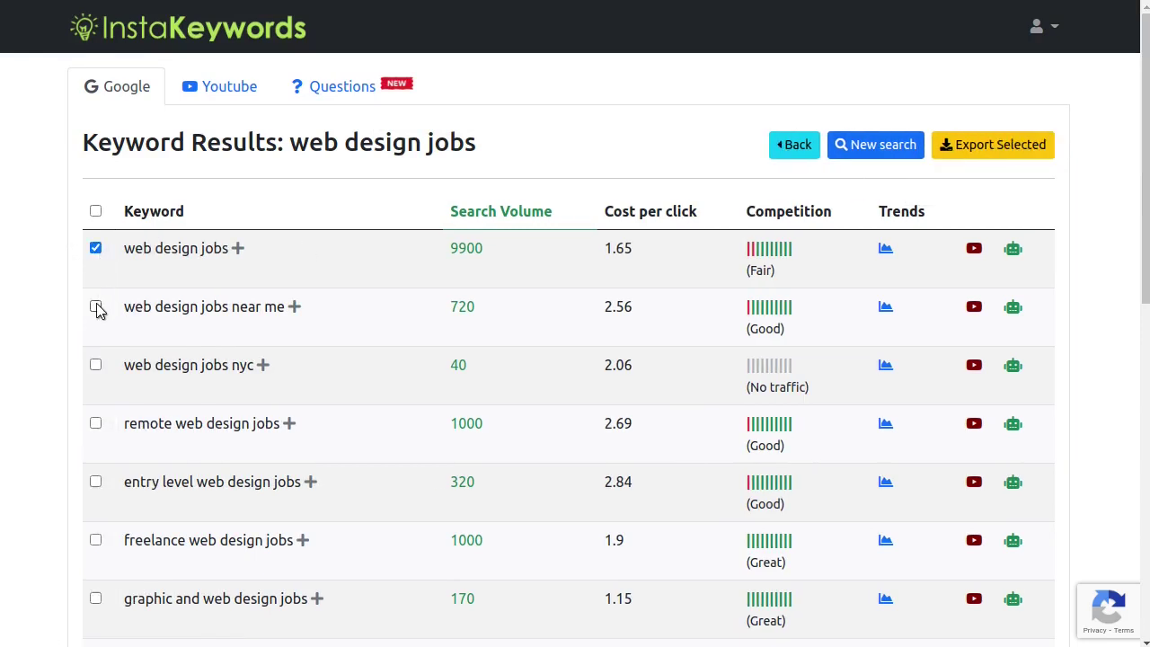
pyautogui.click(96, 307)
pyautogui.click(96, 249)
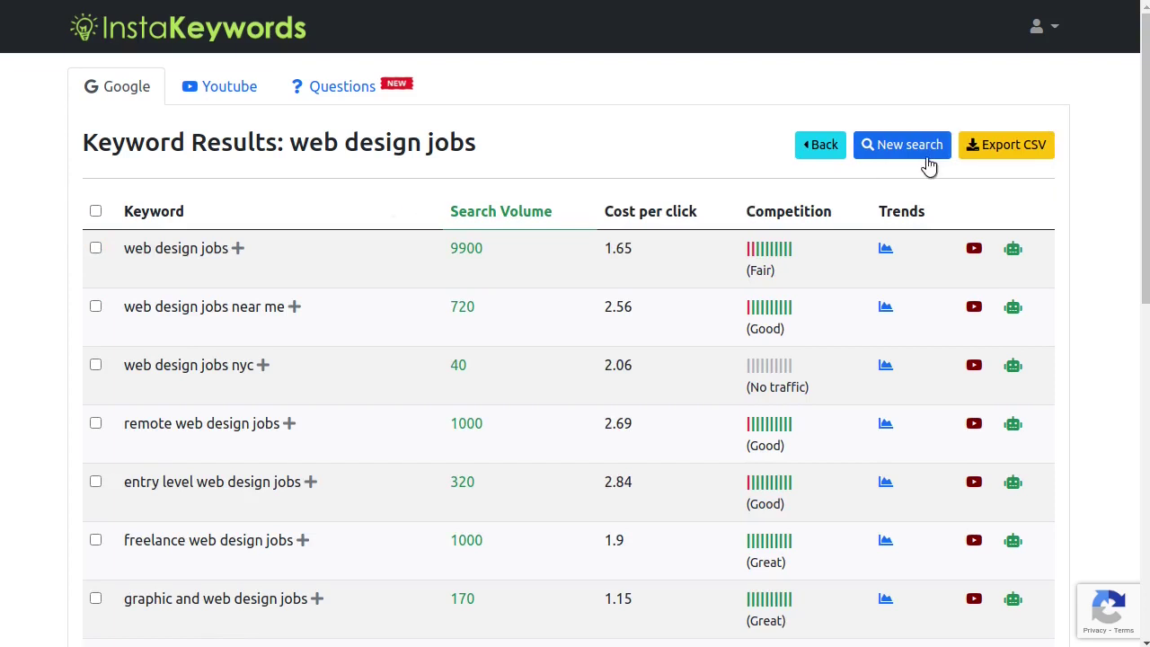
pyautogui.click(97, 212)
pyautogui.click(96, 213)
# - Load three more batches of related keywords at the end of the web design jobs results
pyautogui.scroll(-9, 908, 257)
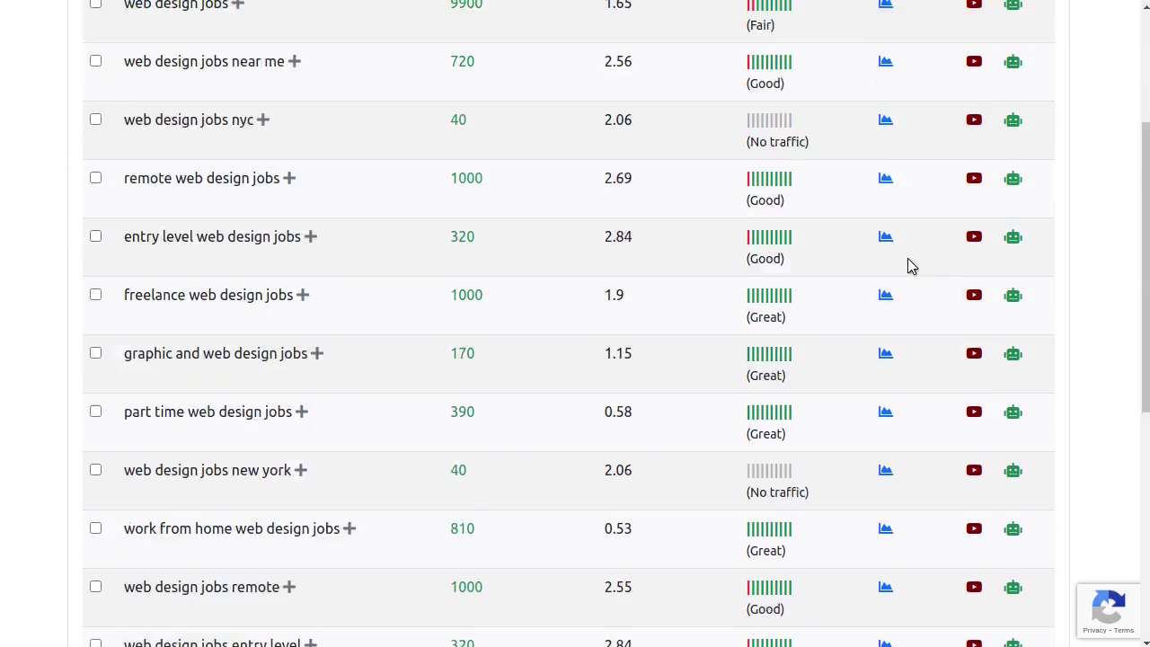
pyautogui.click(558, 569)
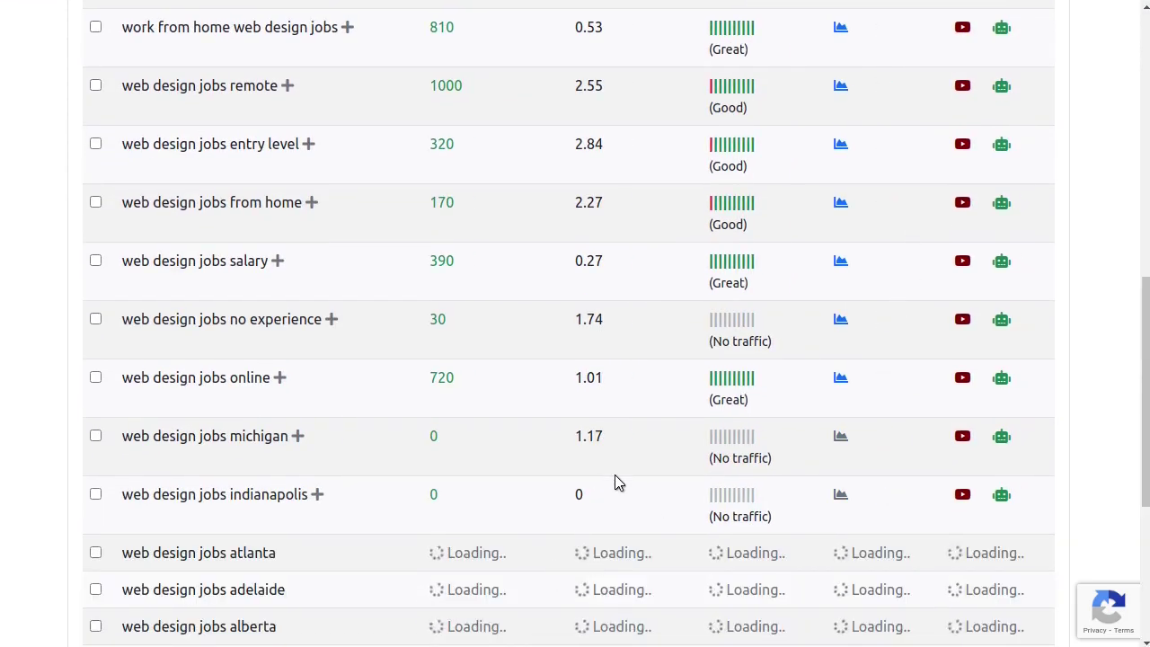
pyautogui.scroll(-6, 616, 483)
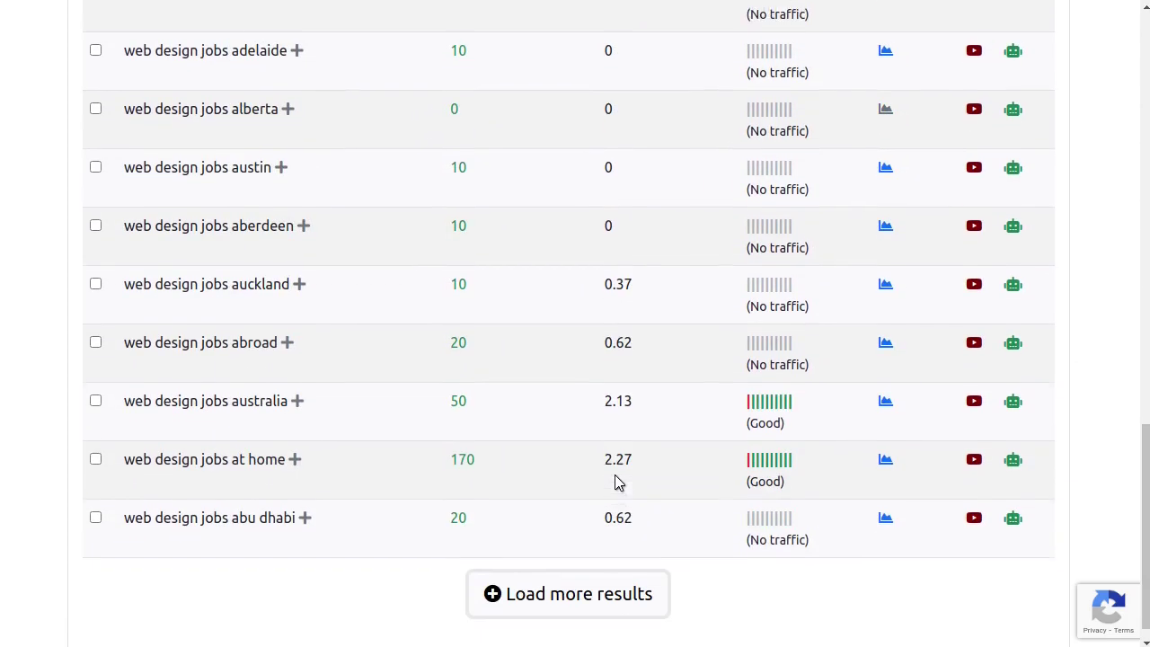
pyautogui.click(619, 561)
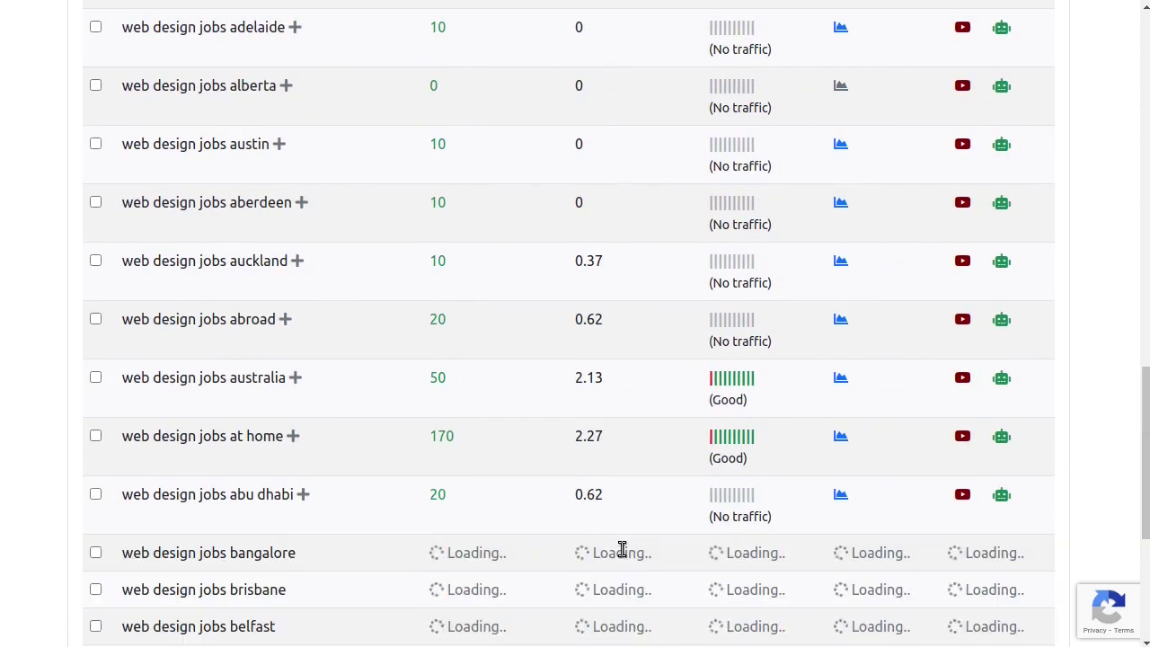
pyautogui.scroll(-3, 621, 548)
pyautogui.scroll(-3, 621, 548)
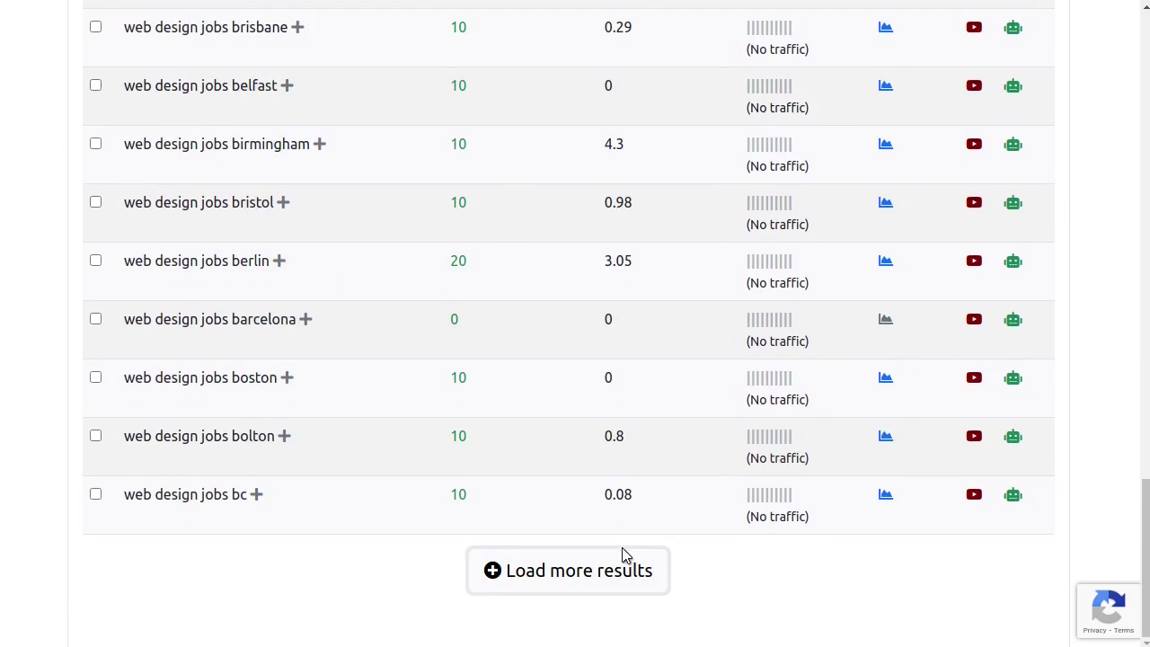
pyautogui.click(570, 570)
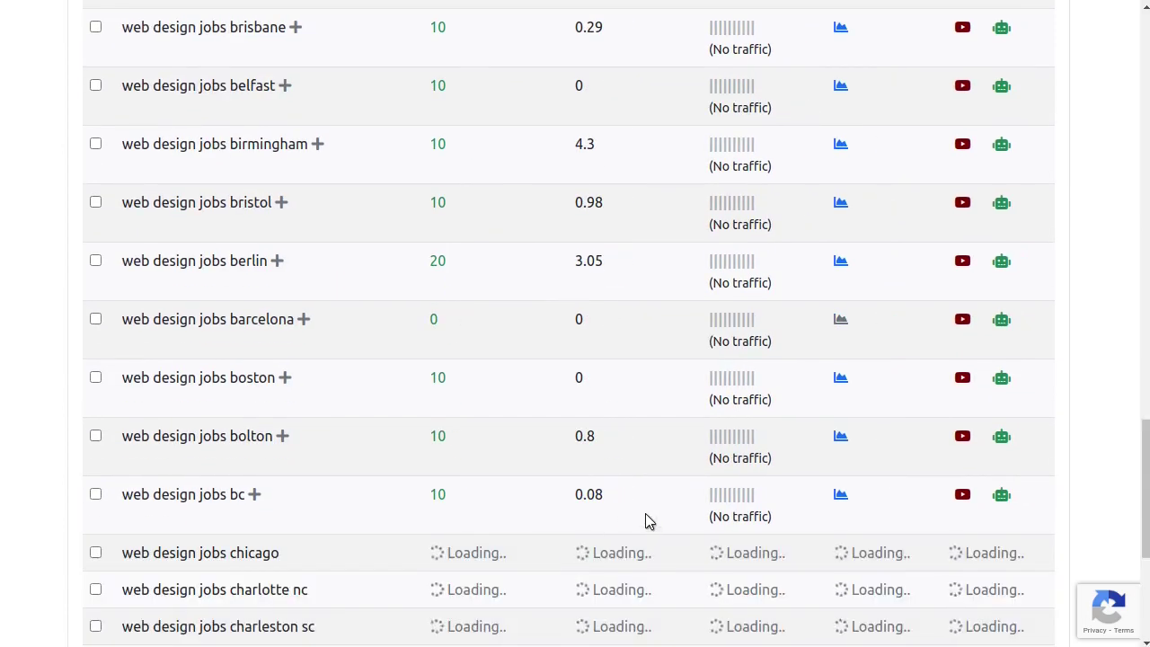
pyautogui.scroll(-6, 646, 519)
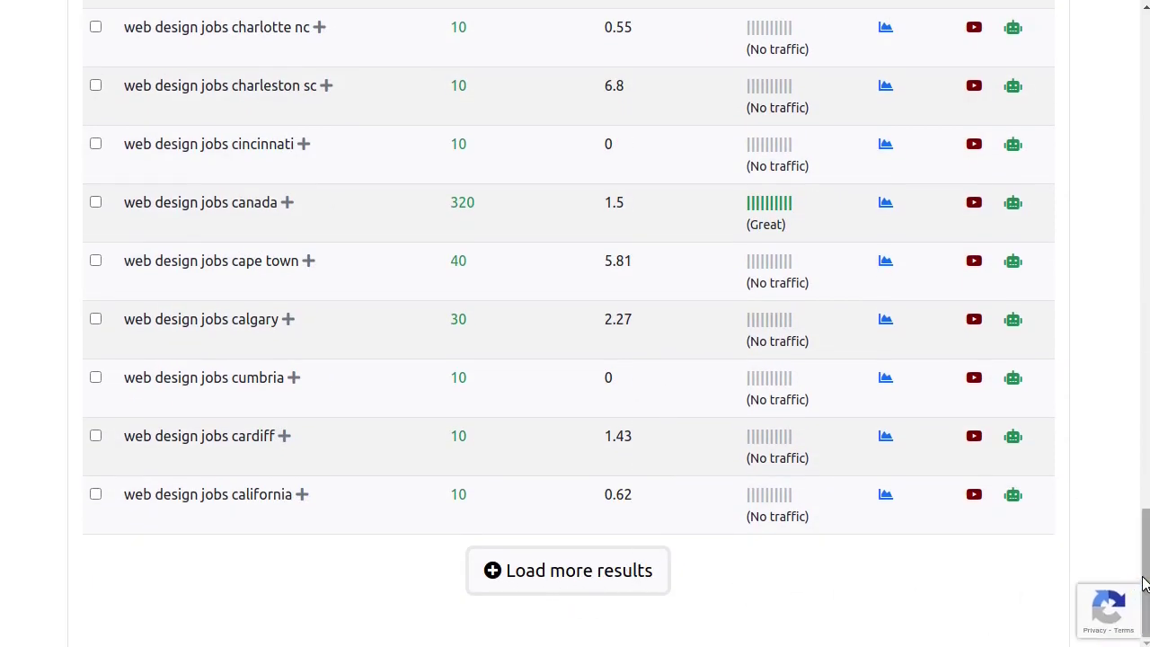
# - Try exporting the expanded keyword list to CSV, cancelling before a file is saved
pyautogui.moveTo(1144, 583); pyautogui.dragTo(1144, 86)
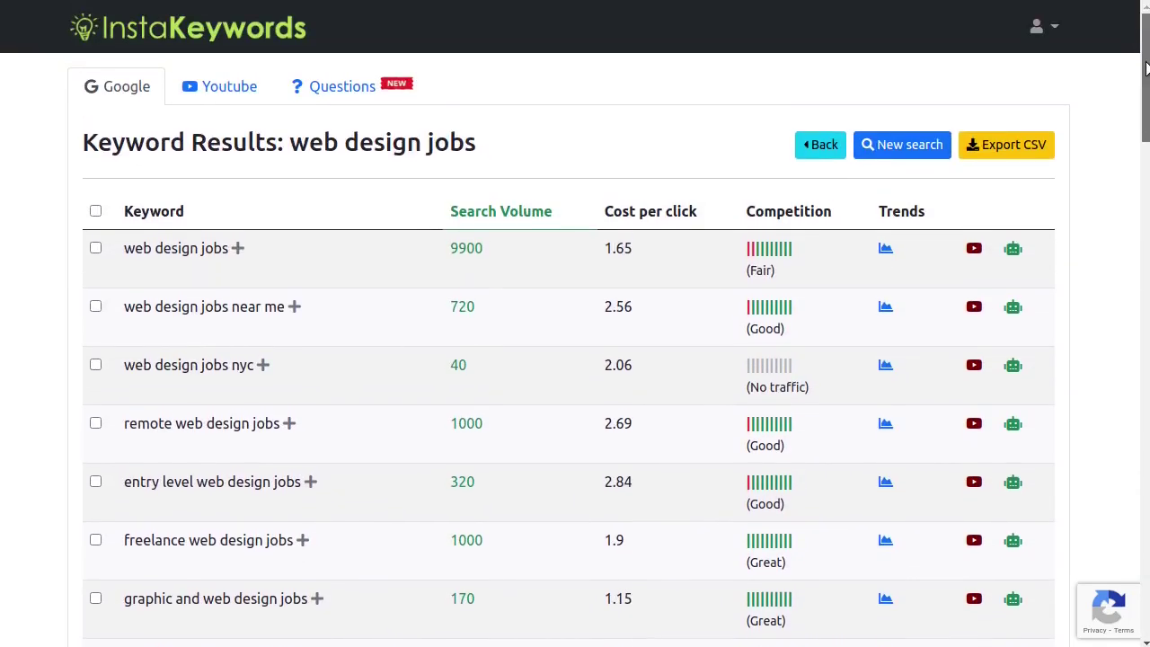
pyautogui.click(1016, 153)
pyautogui.click(655, 101)
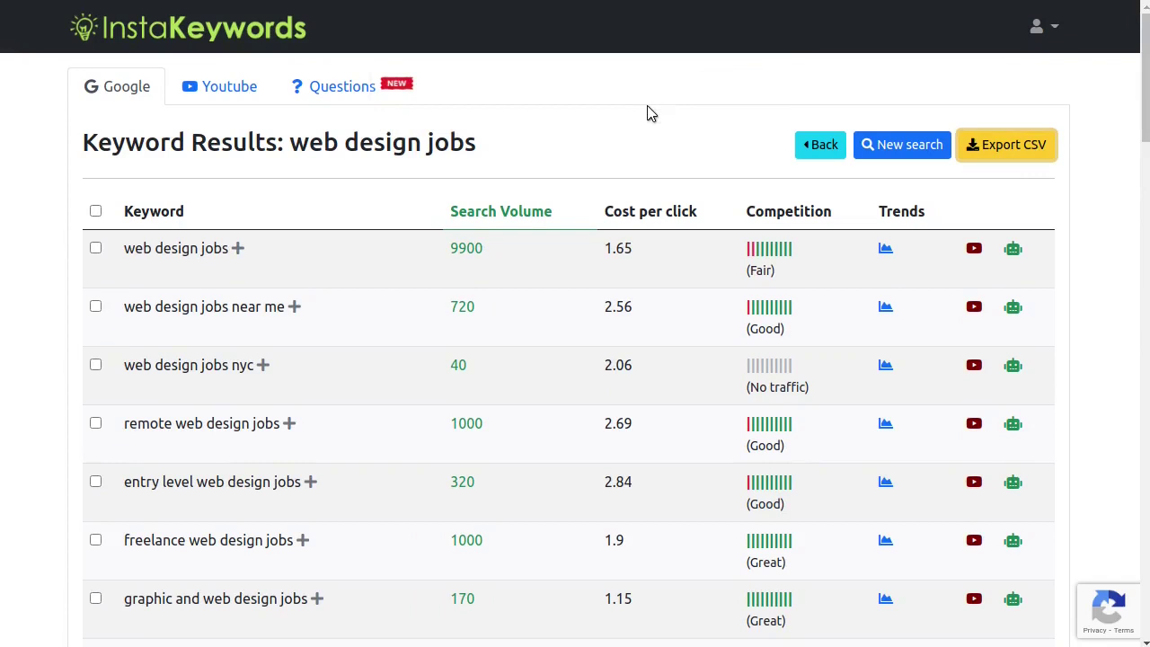
# - View the Youtube keyword research and keyword questions search forms, and return to Google keyword research
pyautogui.click(205, 86)
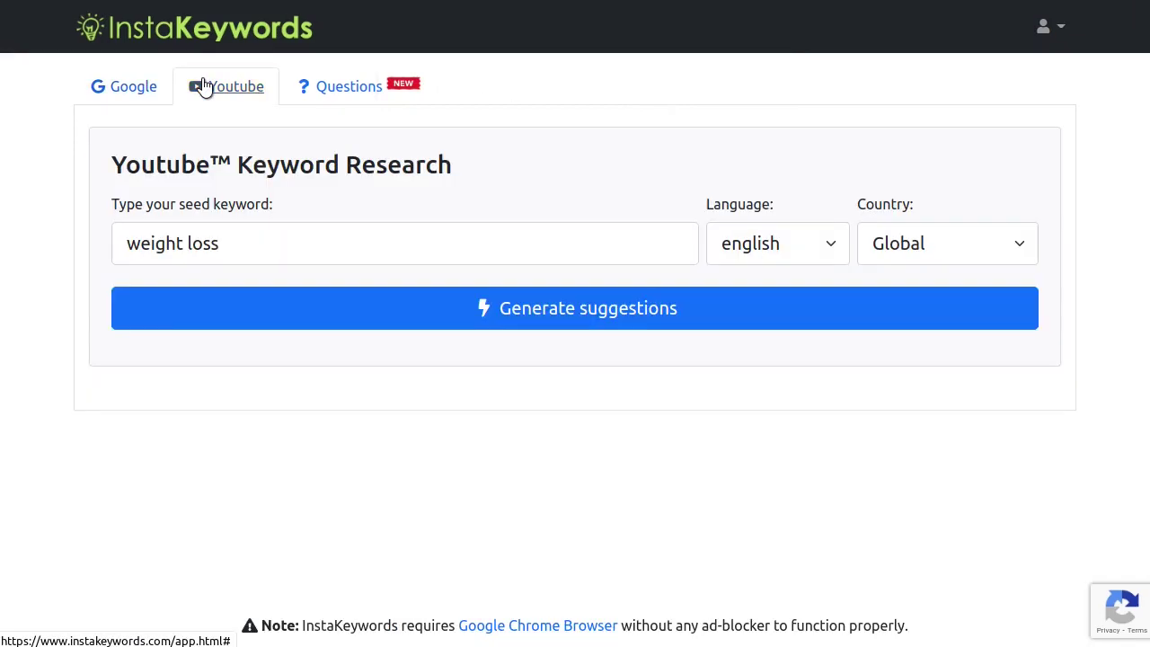
pyautogui.click(342, 94)
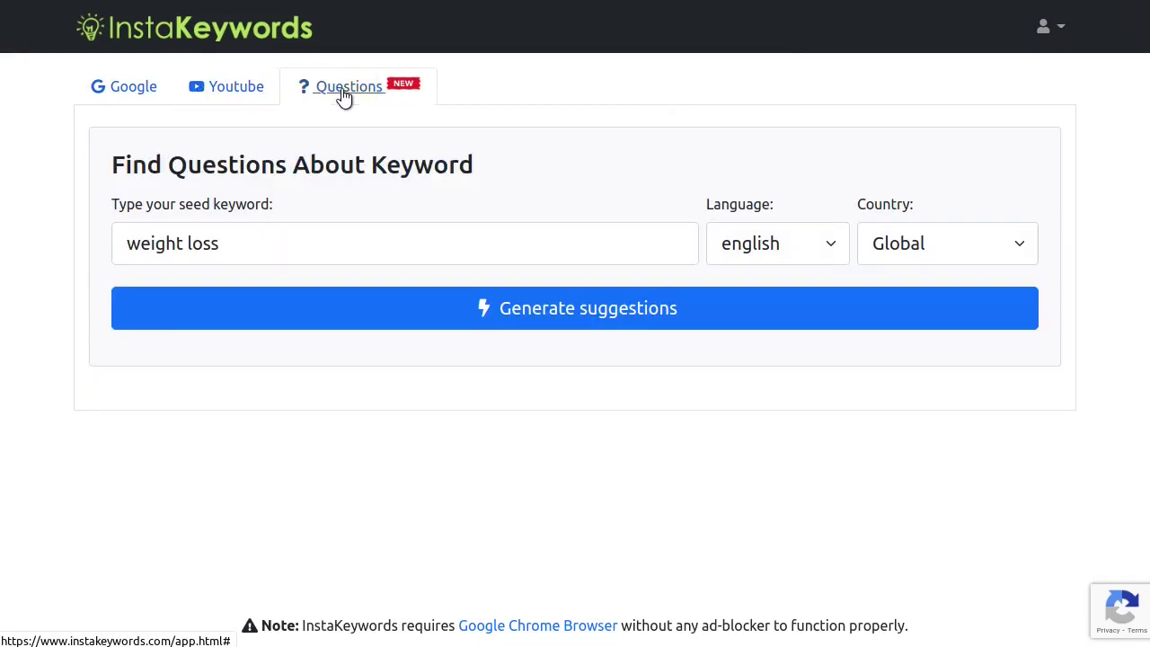
pyautogui.click(99, 102)
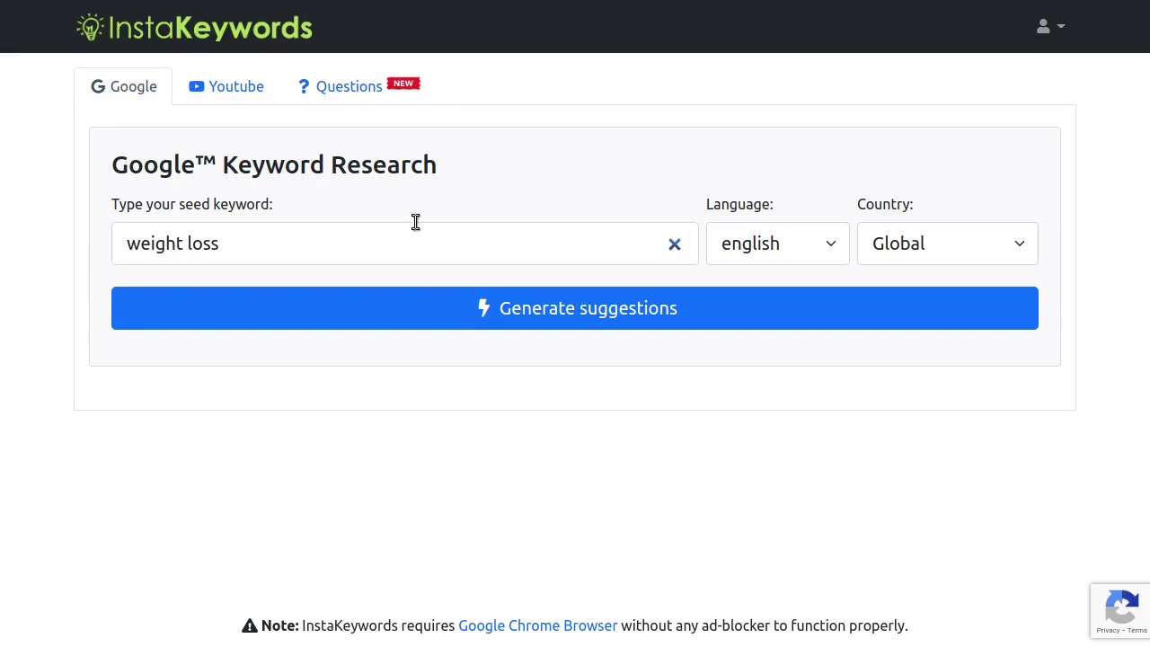
# - Search for question keywords about web design in English with Global as the country
pyautogui.click(325, 102)
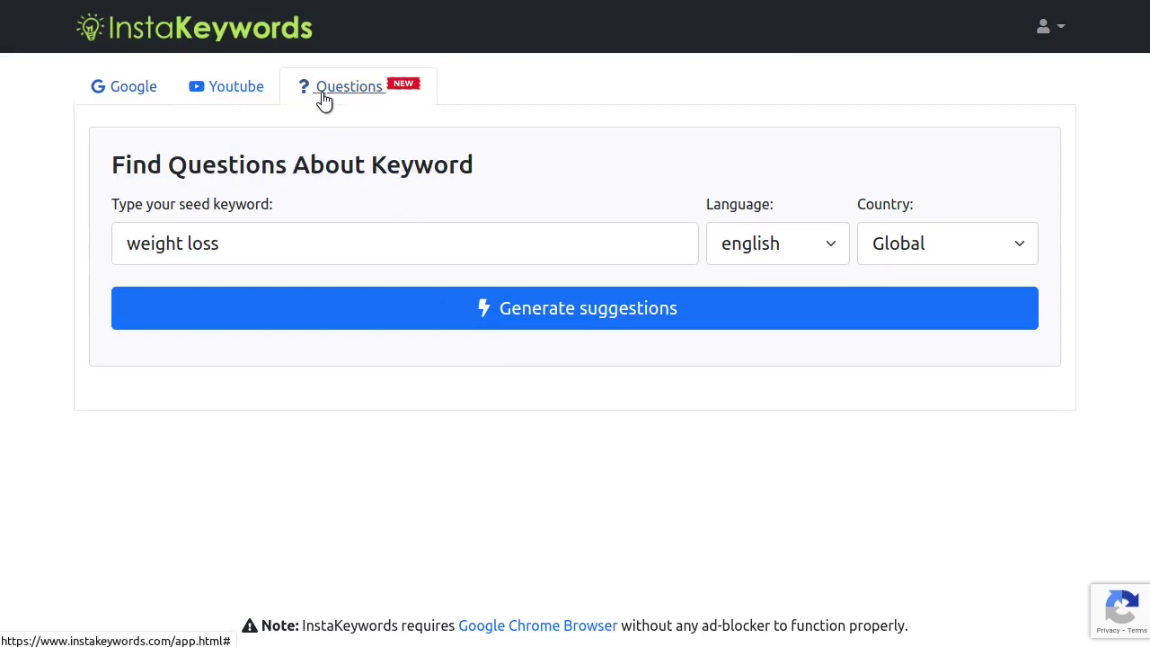
pyautogui.tripleClick(370, 249)
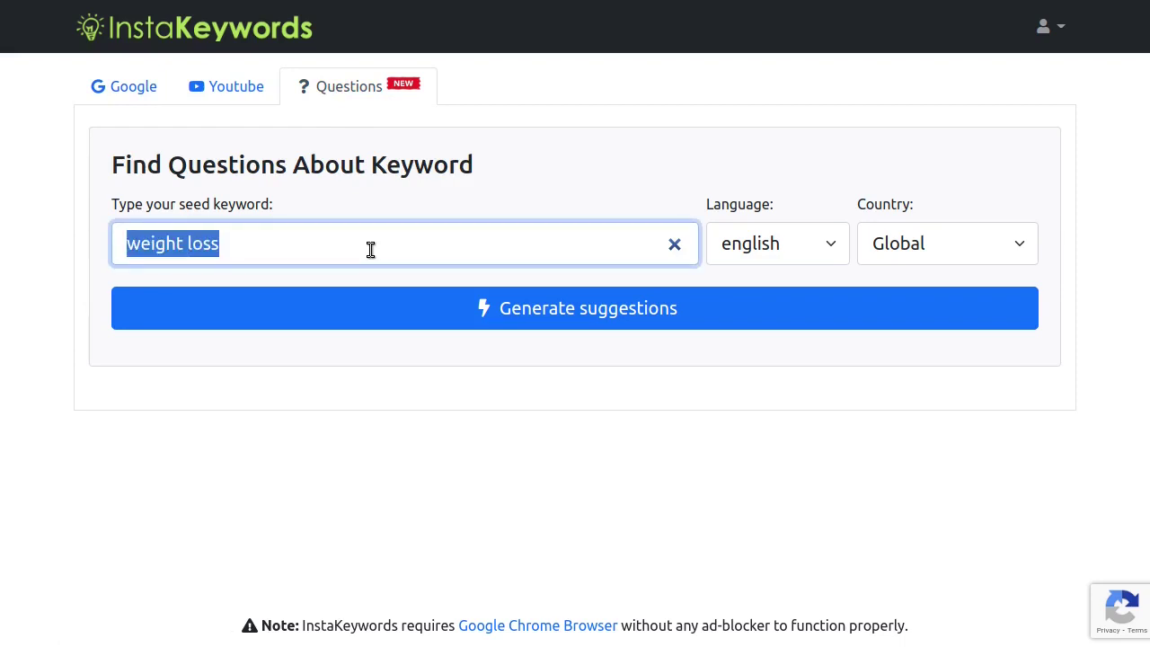
pyautogui.write('web design')
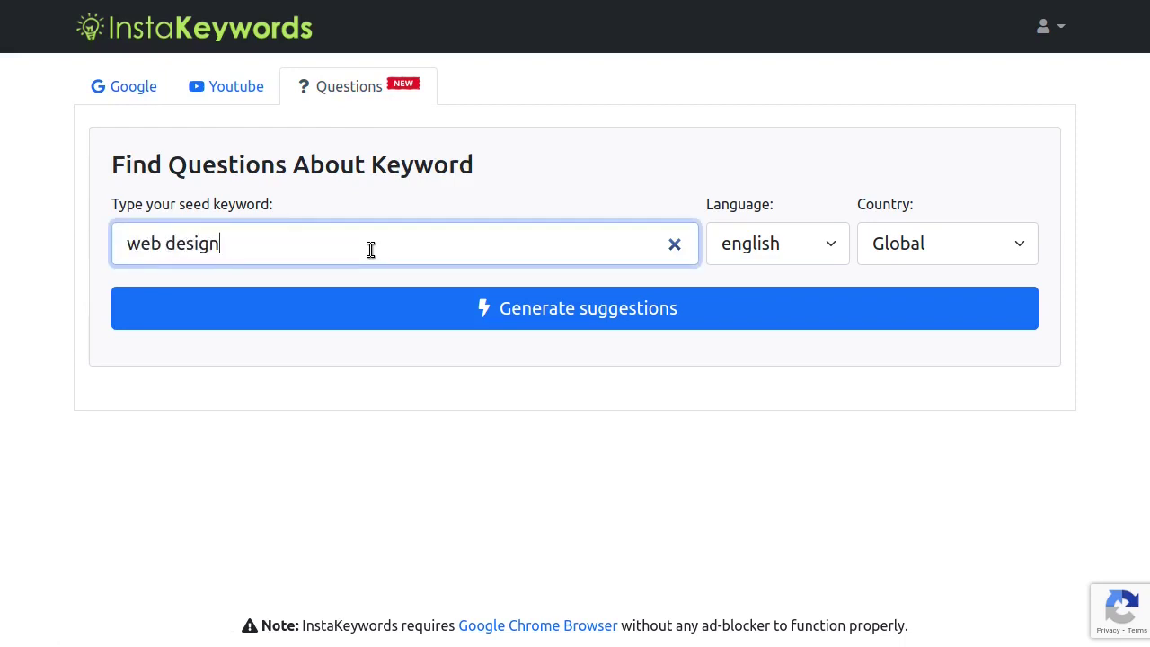
pyautogui.click(412, 323)
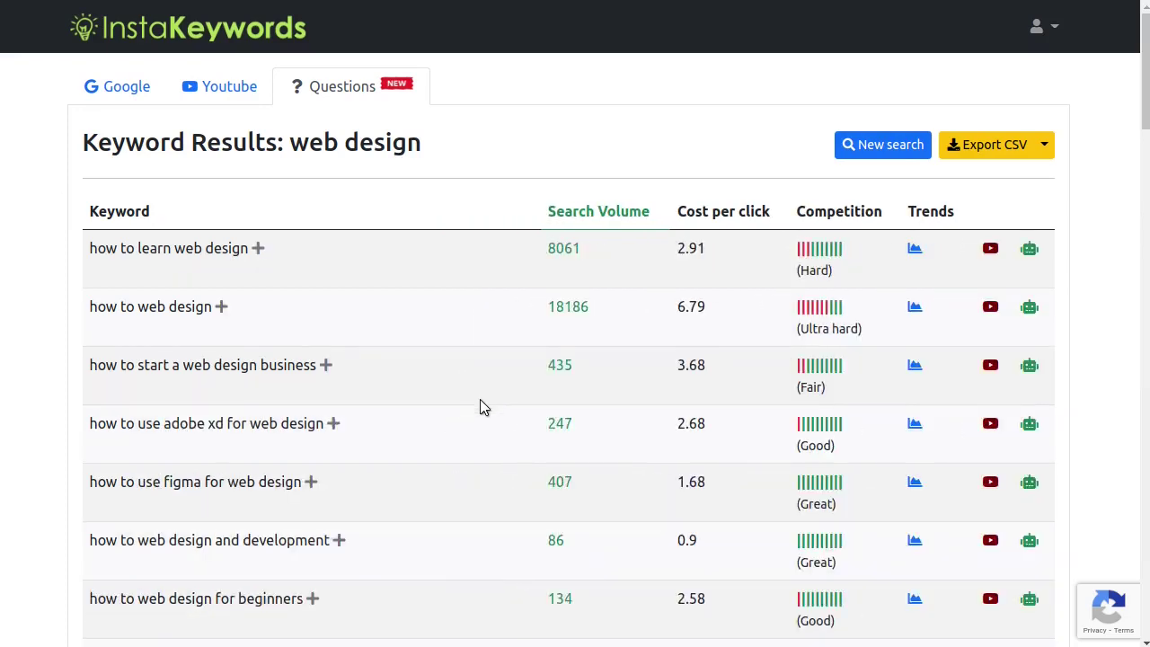
# - Examine the web design question keywords and their competition ratings, including the figma, development, beginners, cost and content marketing questions
pyautogui.scroll(-2, 480, 407)
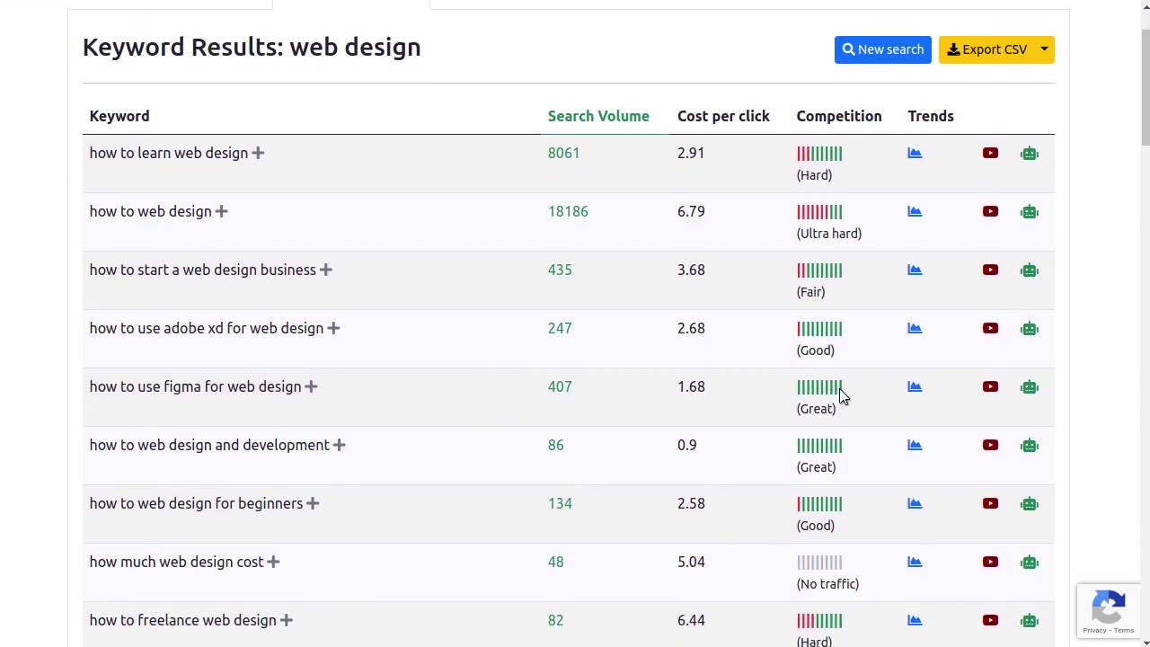
pyautogui.moveTo(841, 403); pyautogui.dragTo(100, 385)
pyautogui.tripleClick(163, 380)
pyautogui.tripleClick(200, 442)
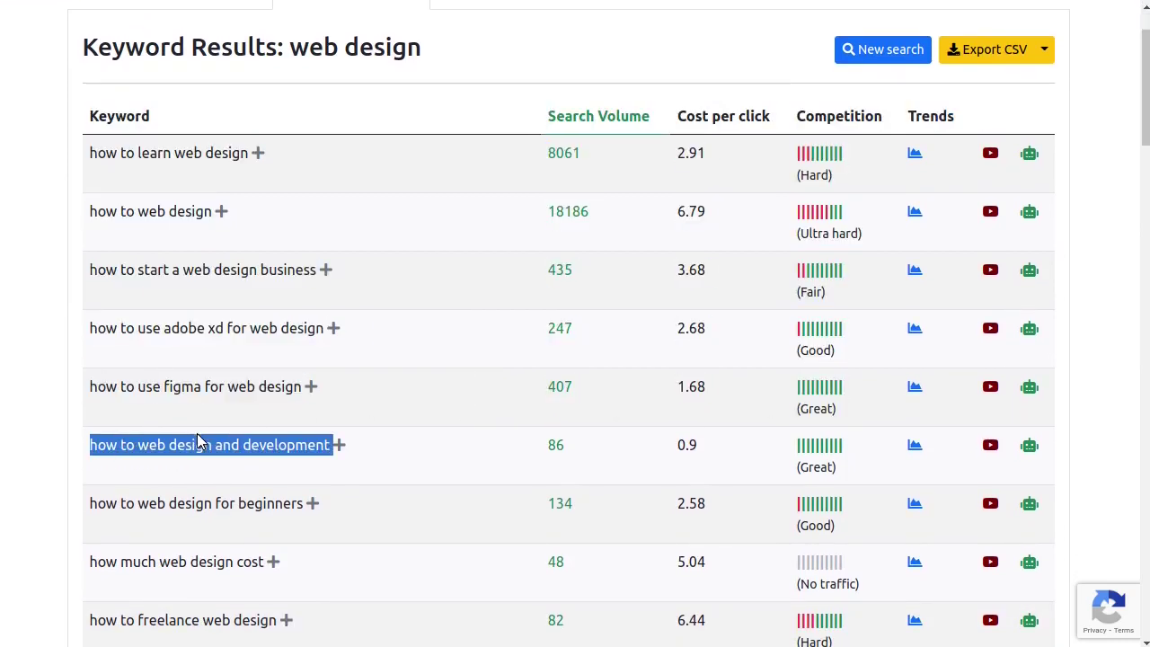
pyautogui.scroll(-2, 199, 441)
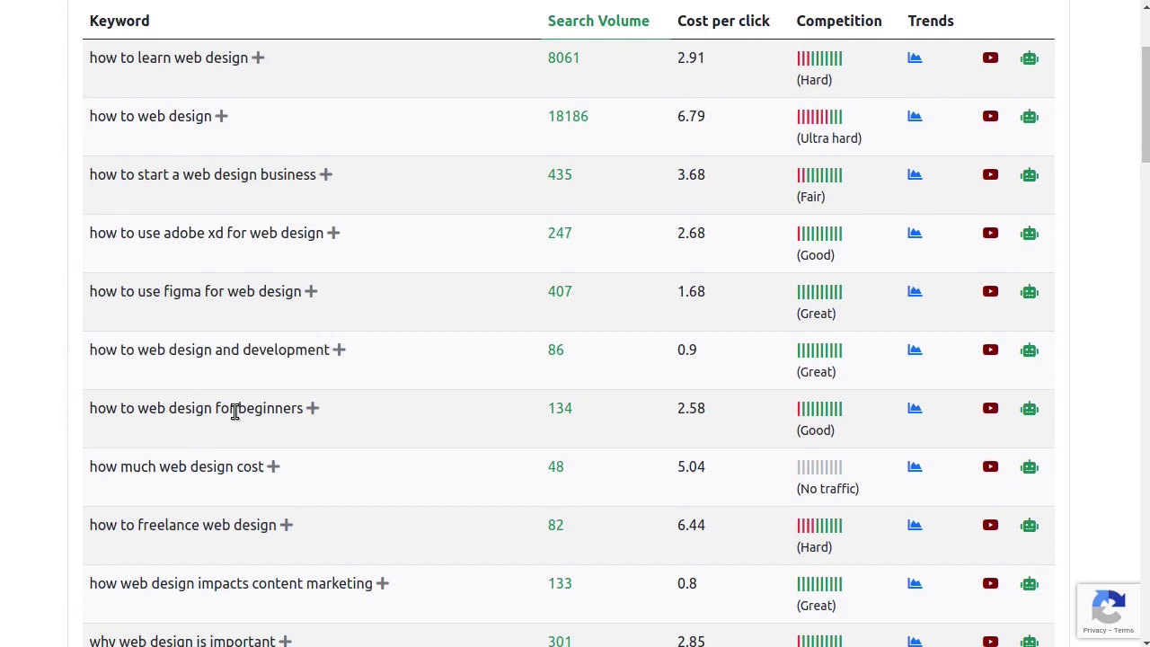
pyautogui.tripleClick(233, 411)
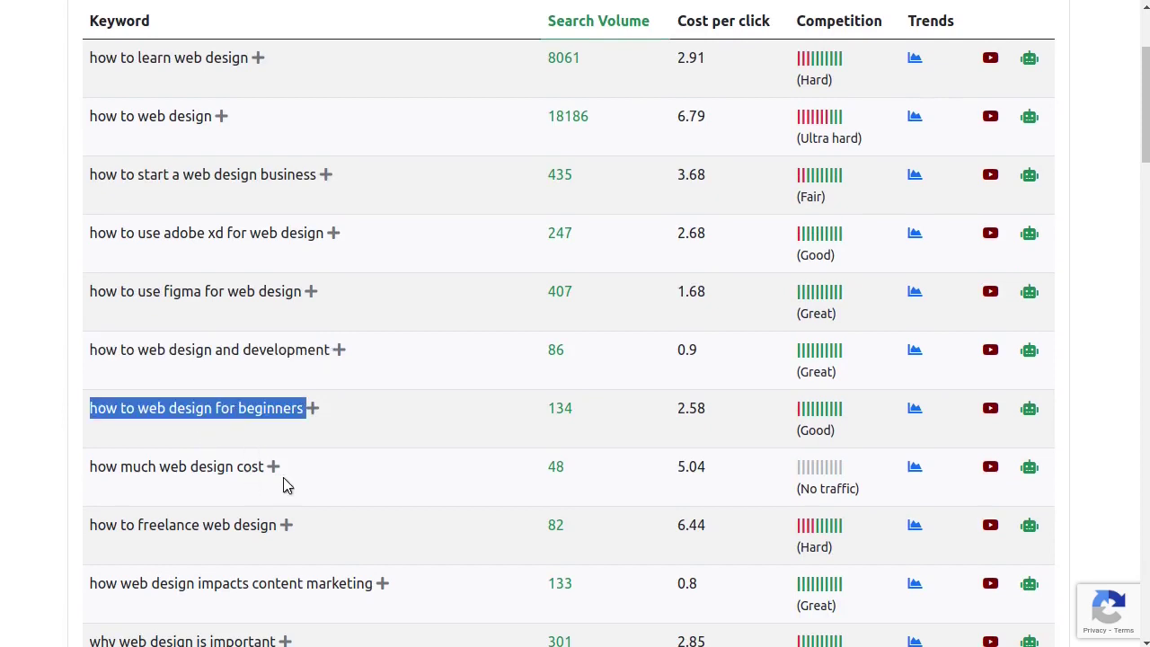
pyautogui.scroll(4, 283, 477)
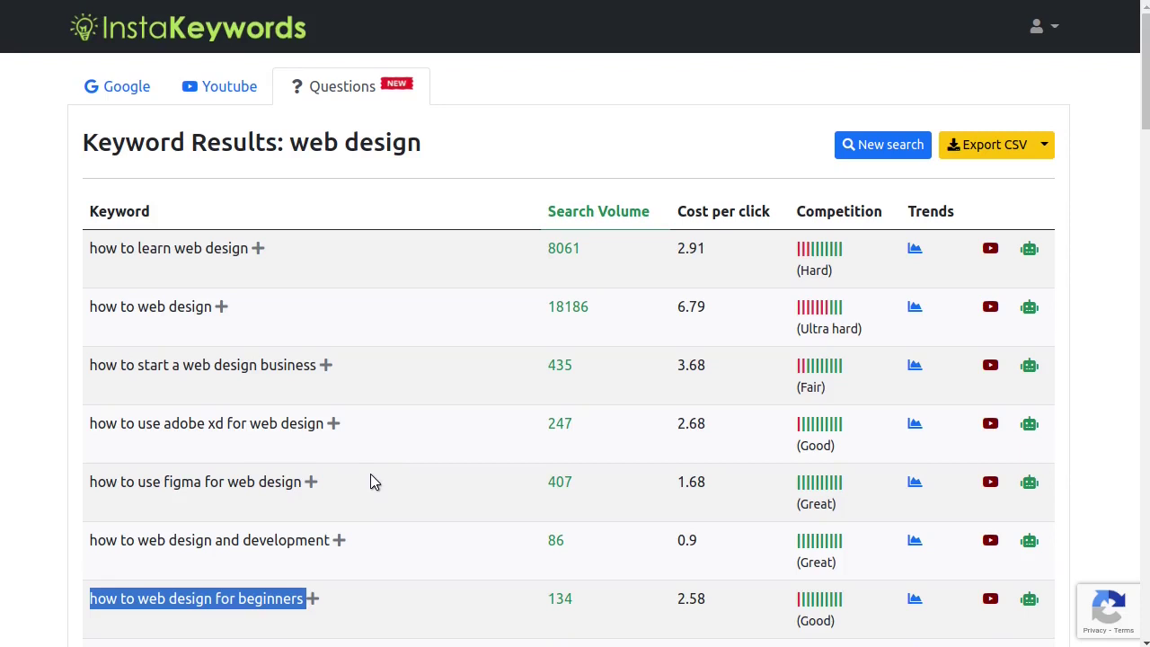
pyautogui.scroll(-6, 372, 480)
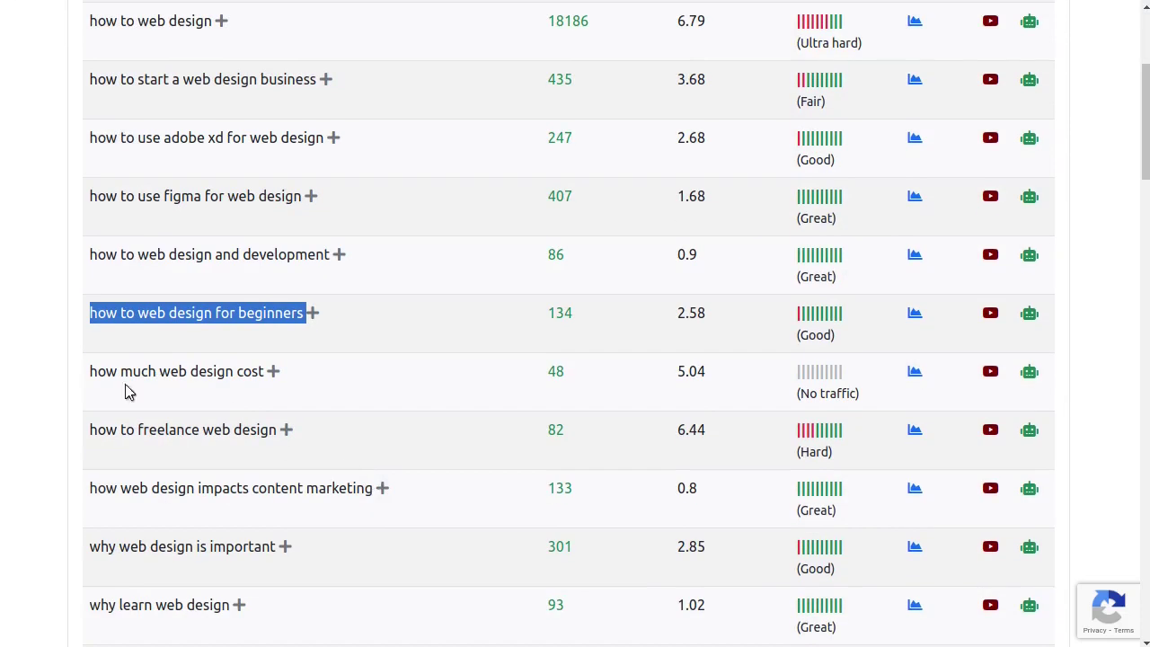
pyautogui.doubleClick(144, 371)
pyautogui.click(143, 371)
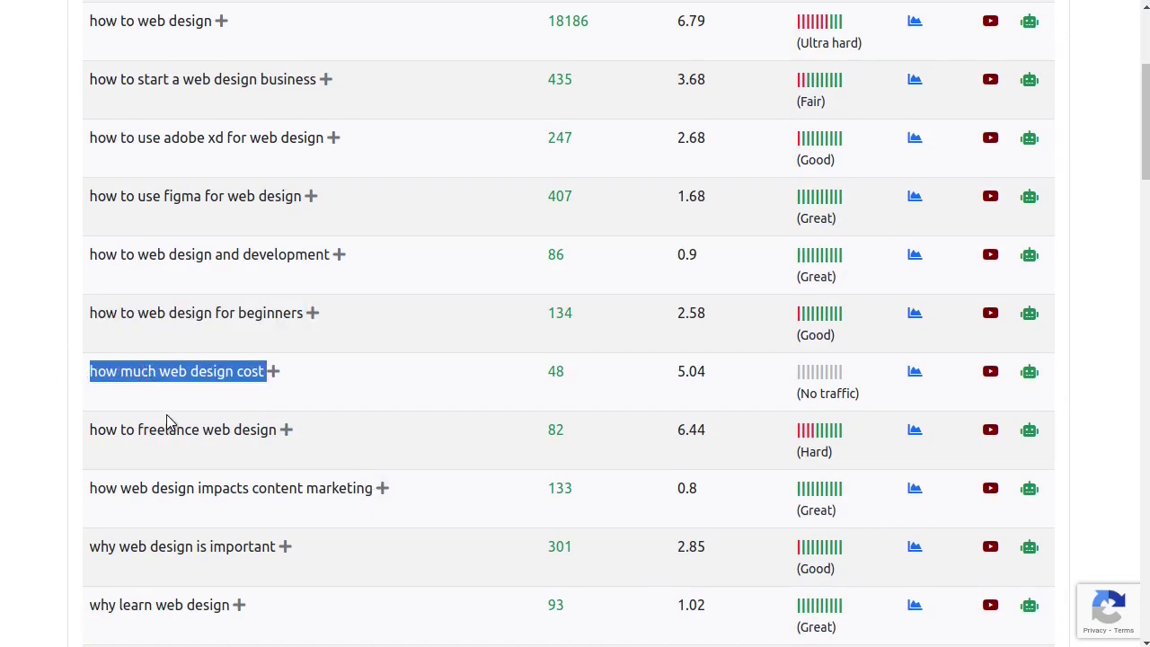
pyautogui.click(205, 494)
pyautogui.tripleClick(205, 495)
pyautogui.scroll(6, 455, 490)
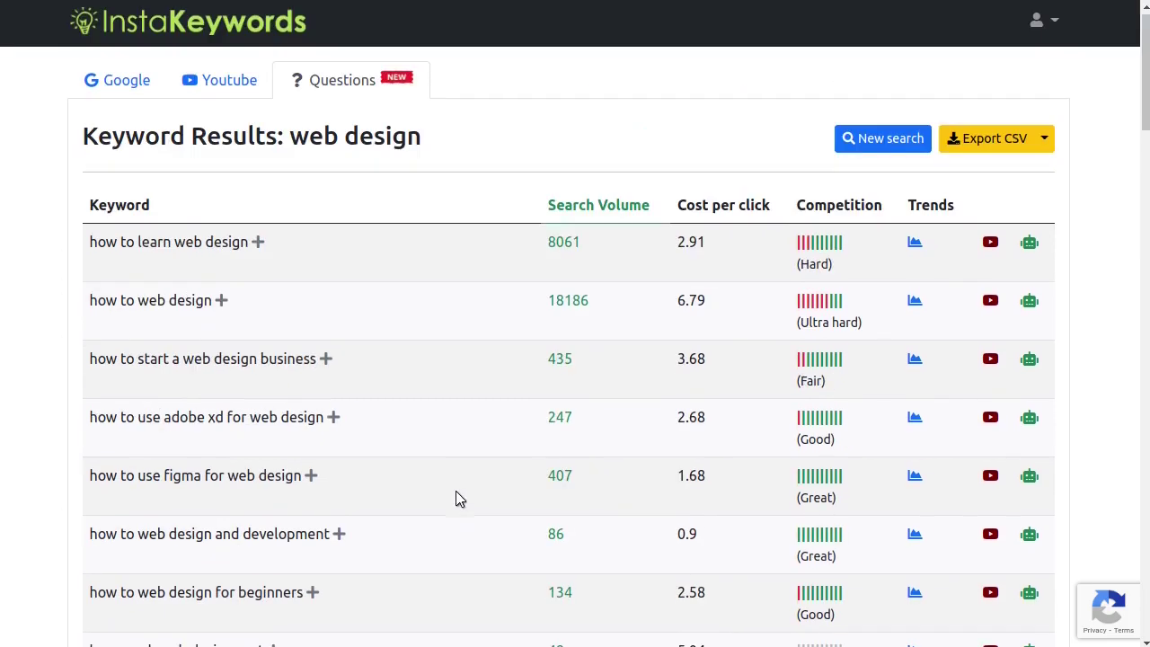
# - Expand the "how to web design" question into its related keywords and review the resulting list
pyautogui.click(229, 309)
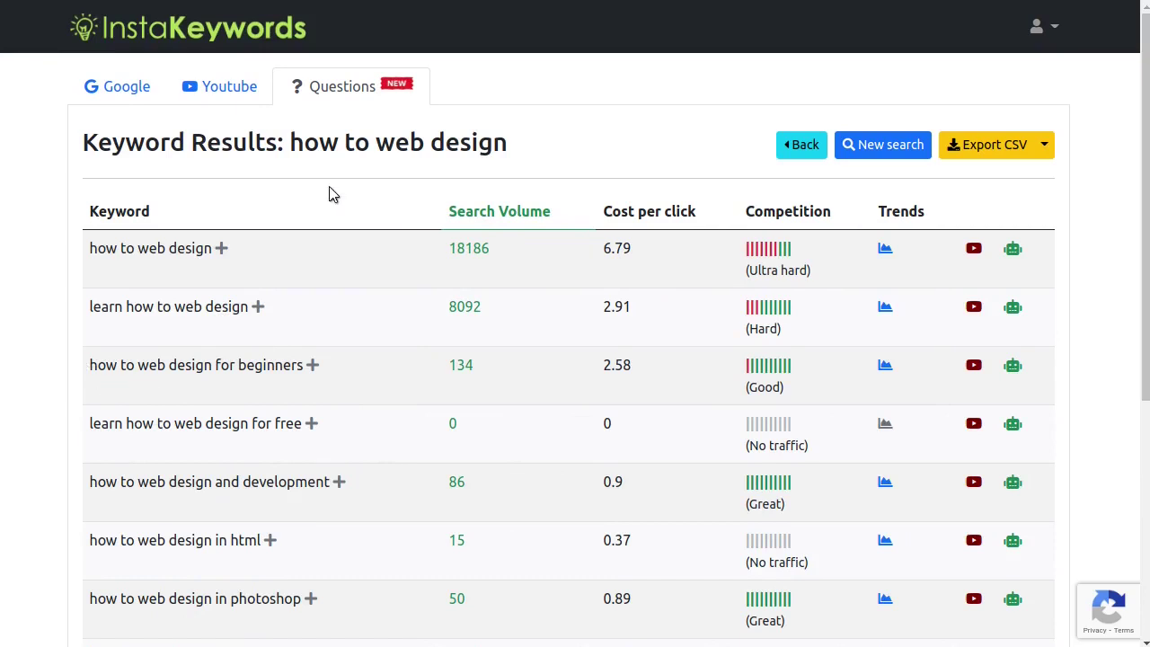
pyautogui.scroll(-2, 332, 357)
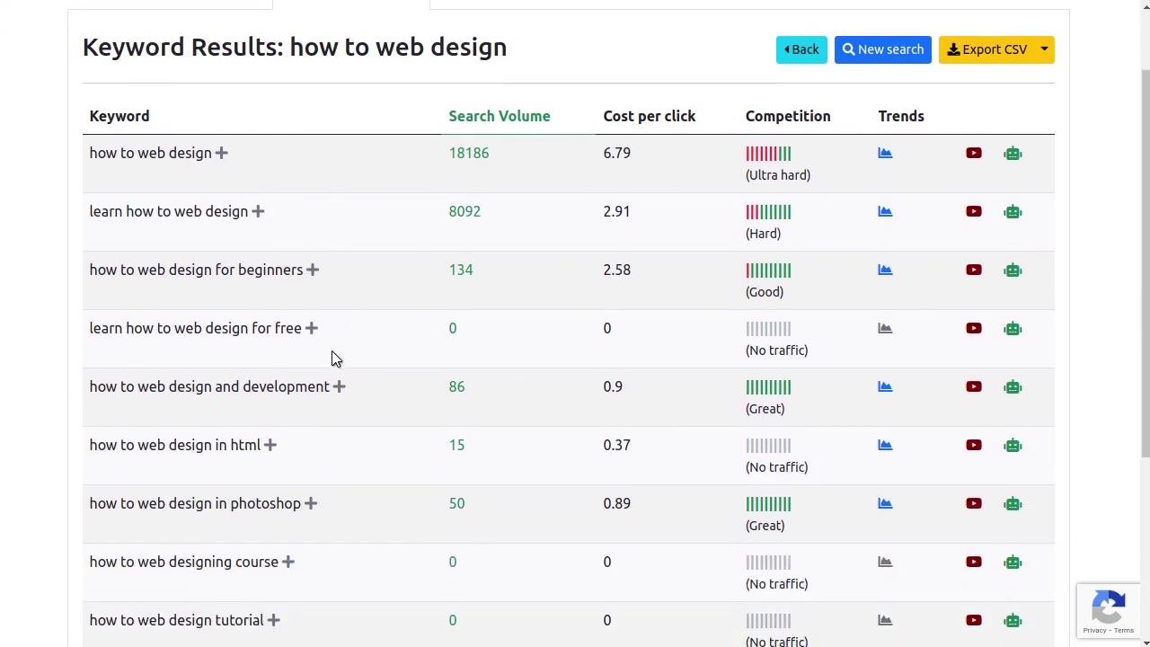
pyautogui.scroll(-3, 350, 395)
pyautogui.scroll(1, 351, 397)
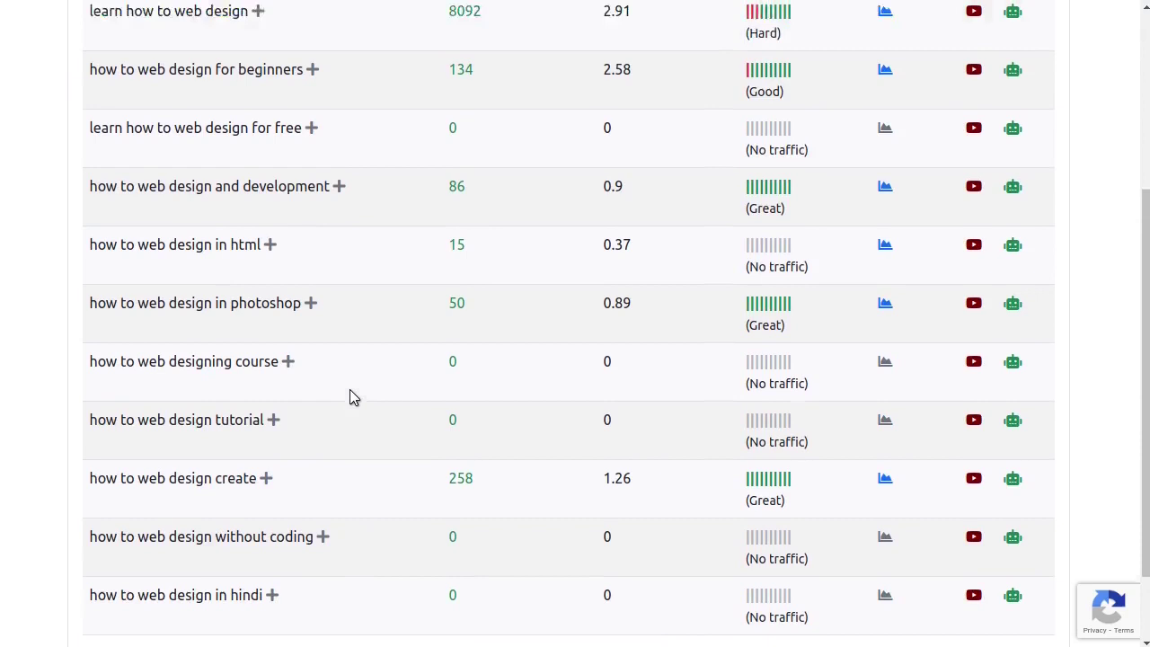
pyautogui.scroll(3, 352, 396)
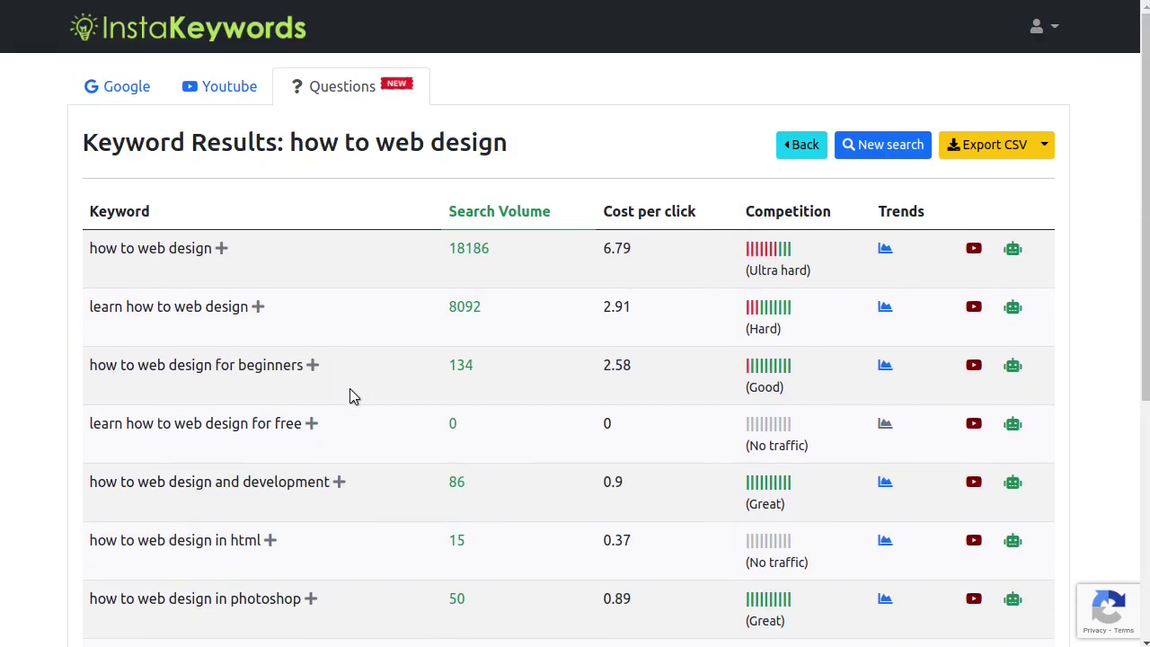
# - Open Blog Post Robot to generate an article for "how to web design" and choose the option of already having a topic
pyautogui.moveTo(90, 258); pyautogui.dragTo(216, 260)
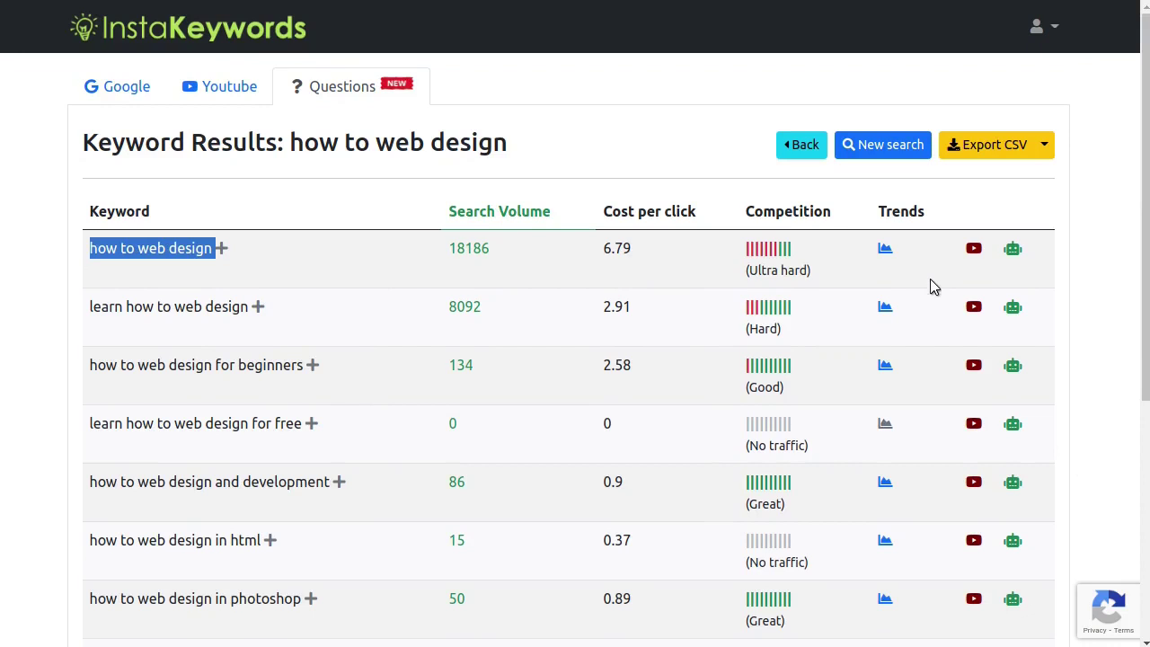
pyautogui.click(980, 270)
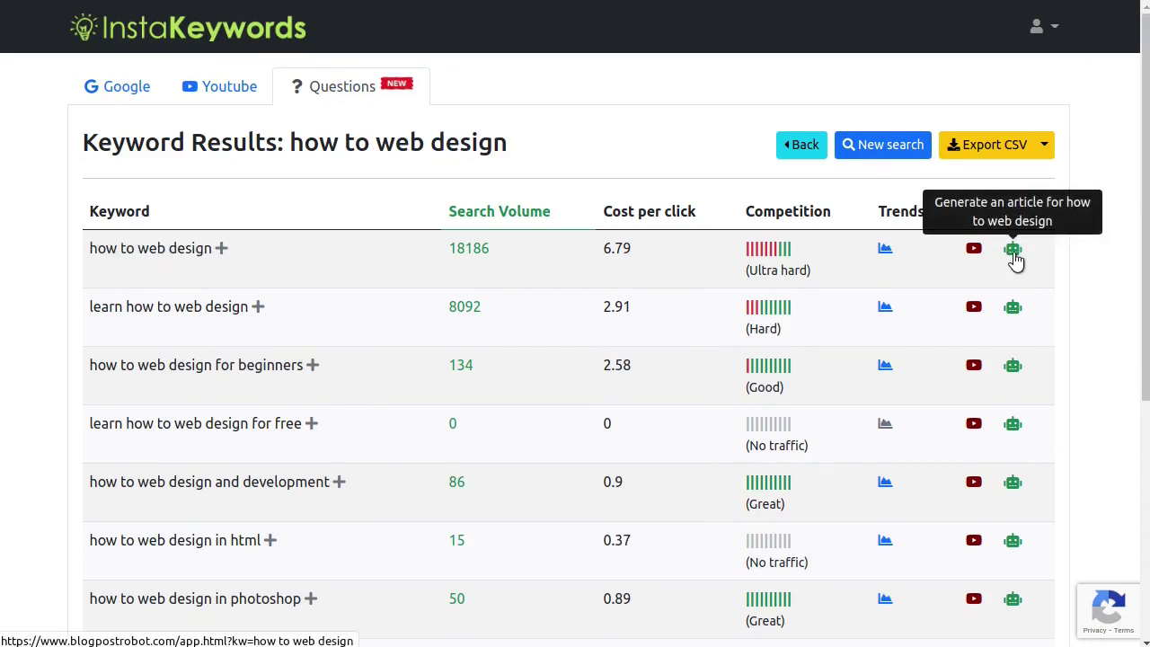
pyautogui.click(1014, 251)
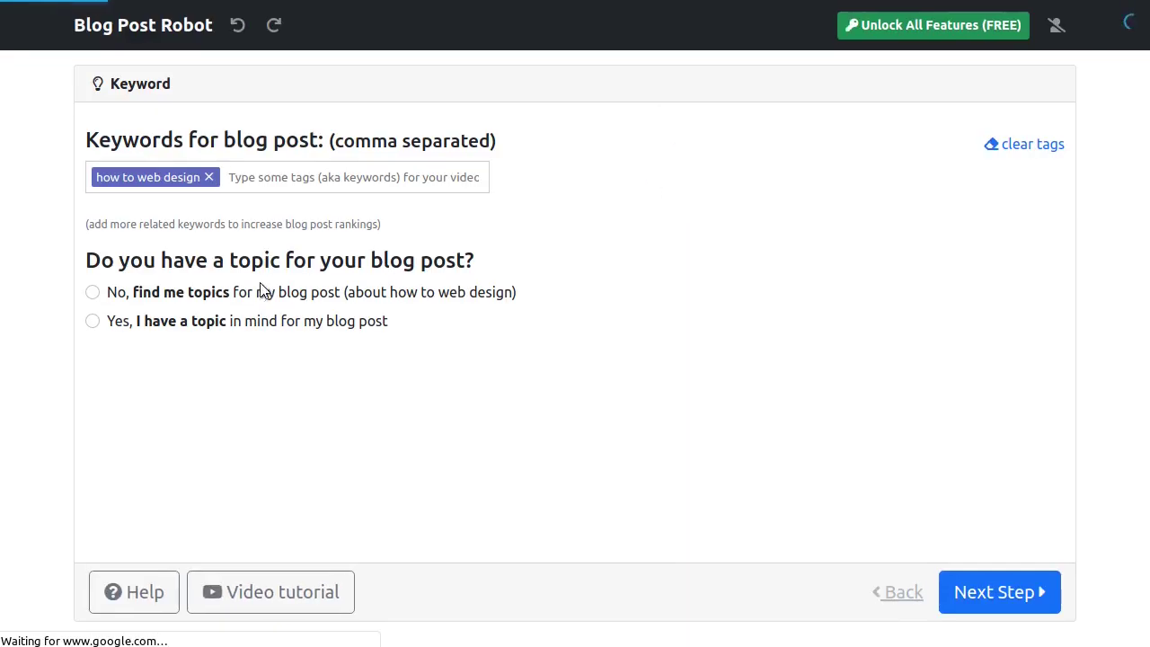
pyautogui.click(94, 321)
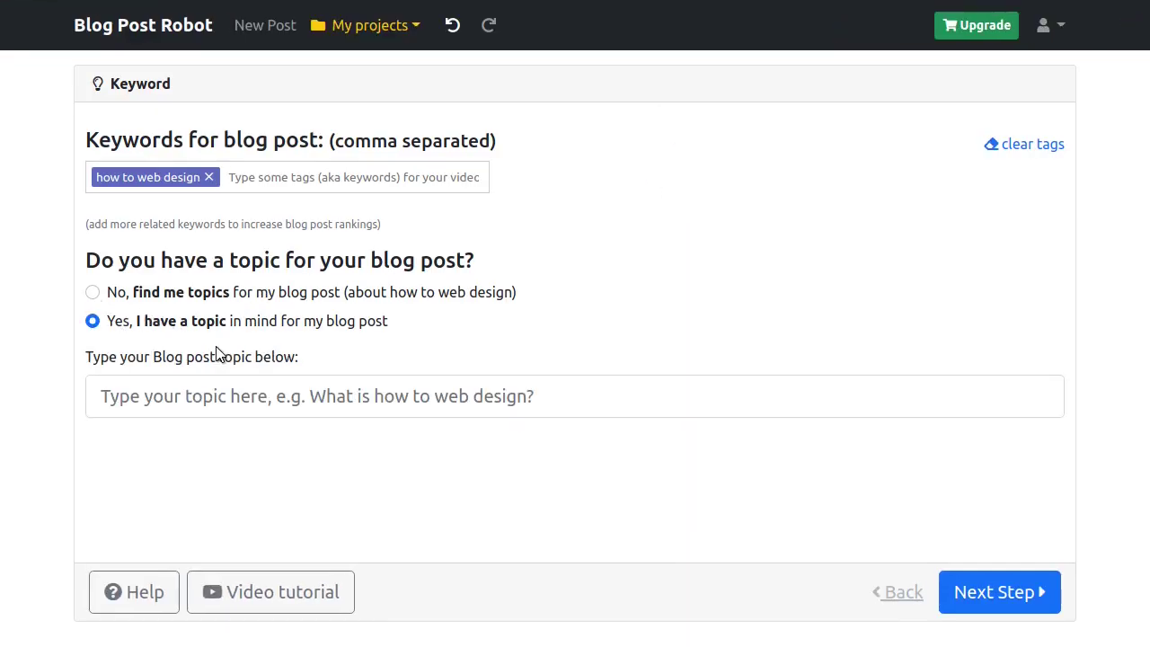
pyautogui.click(182, 394)
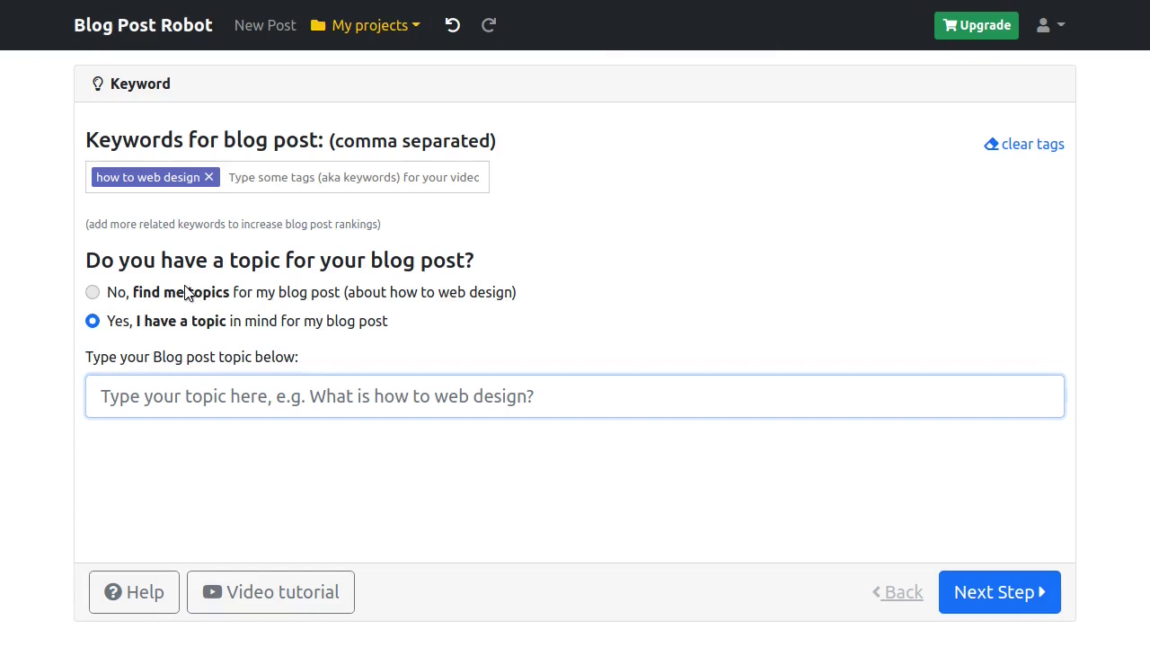
pyautogui.click(735, 103)
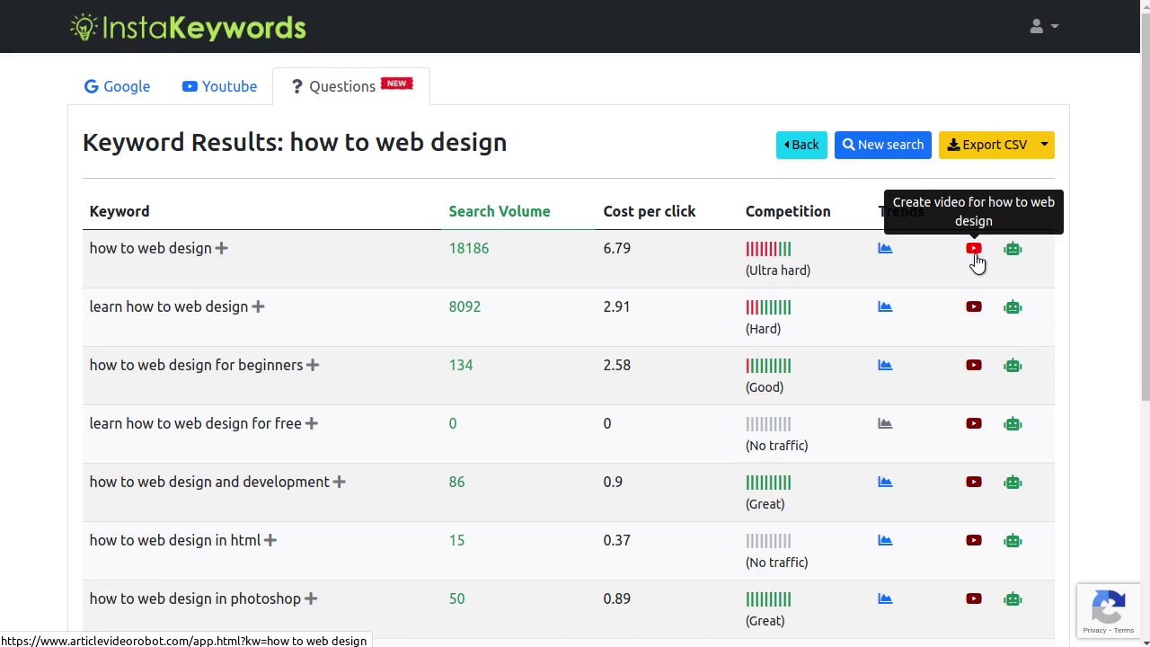
# - Create a video for "how to web design" in Article Video Robot, importing the "5 Simple Tips For Using Web Designing" article into slides
pyautogui.click(975, 253)
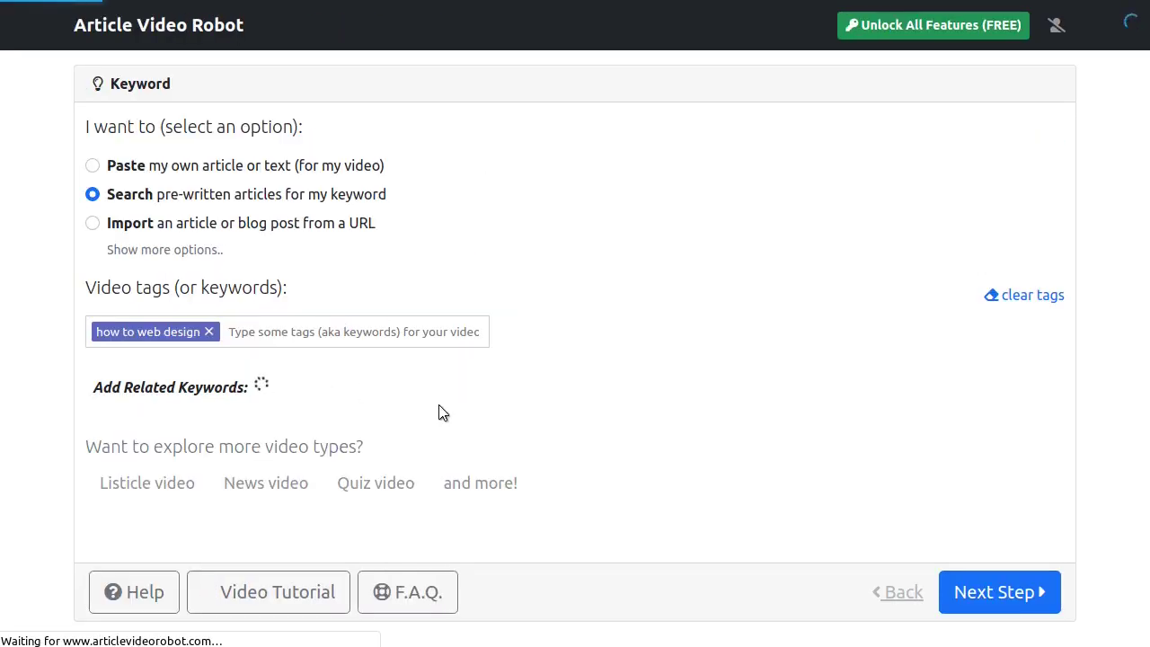
pyautogui.click(993, 595)
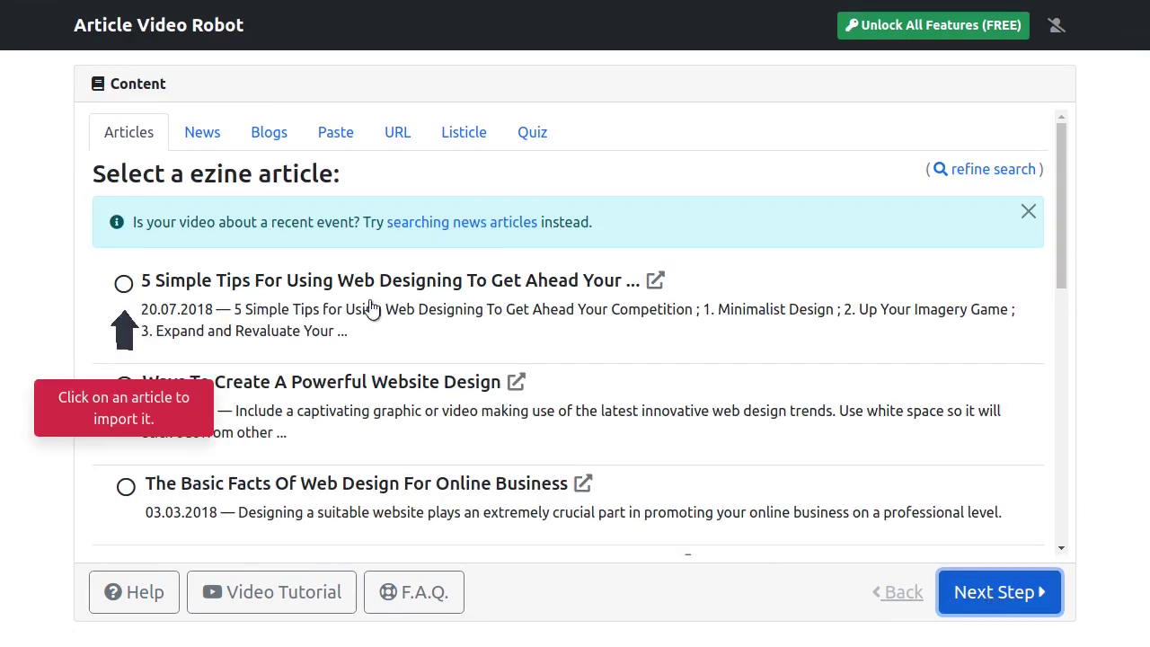
pyautogui.click(125, 283)
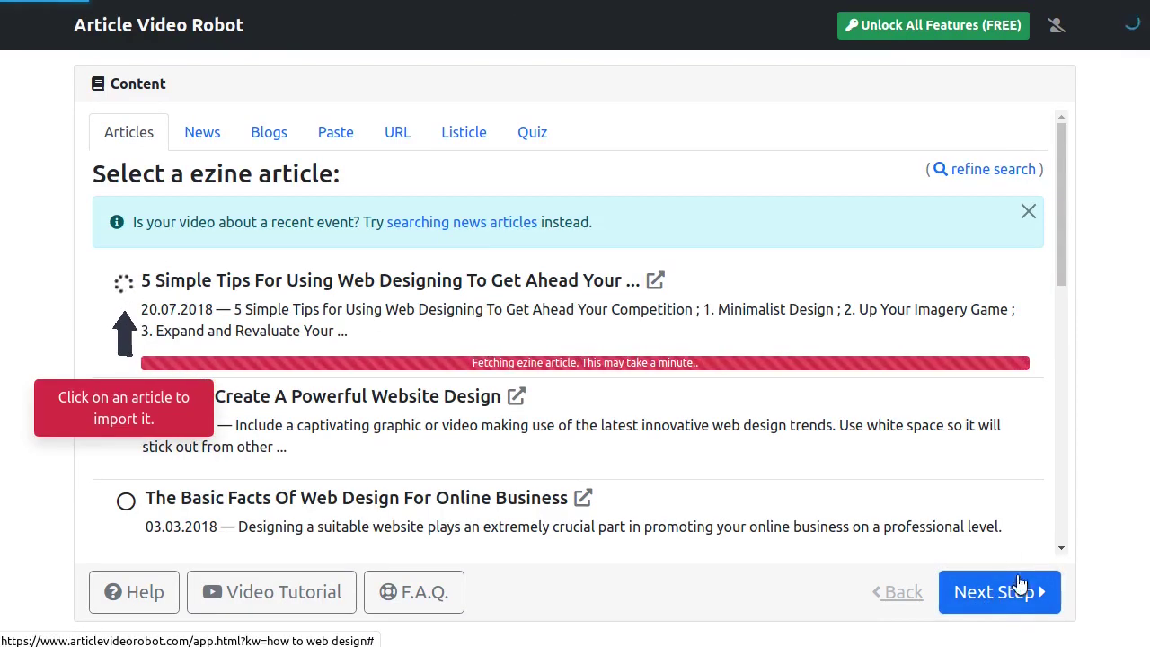
pyautogui.click(999, 609)
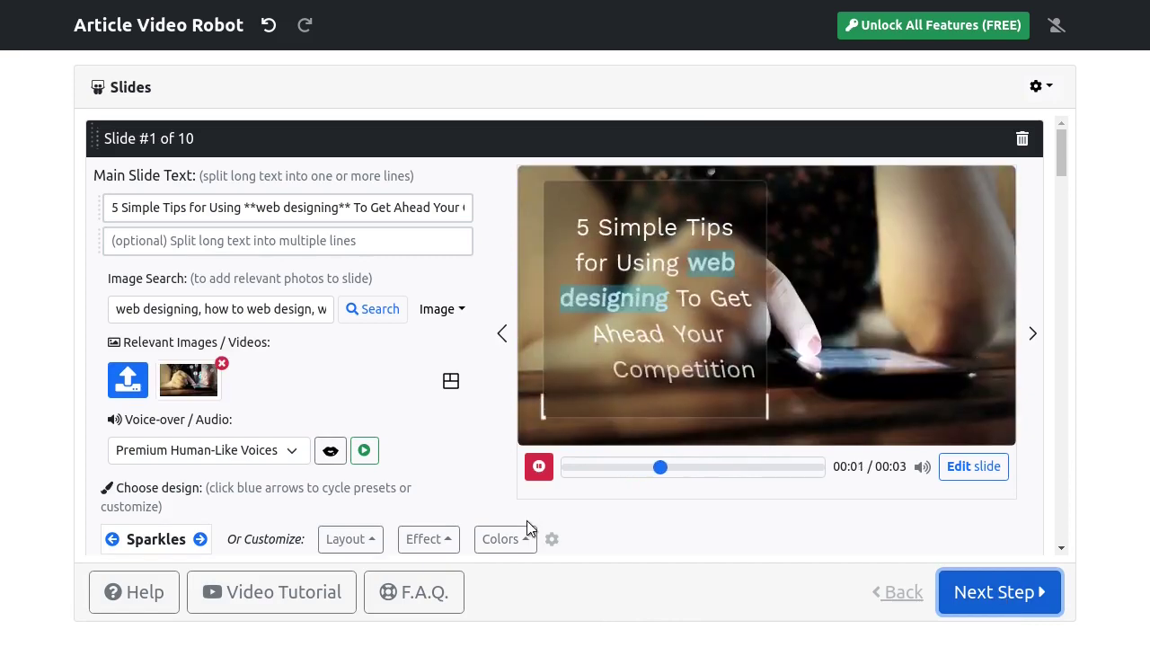
# - Review the first two generated slides, play the second slide's preview, and continue past the movie customization stage
pyautogui.scroll(-1, 557, 428)
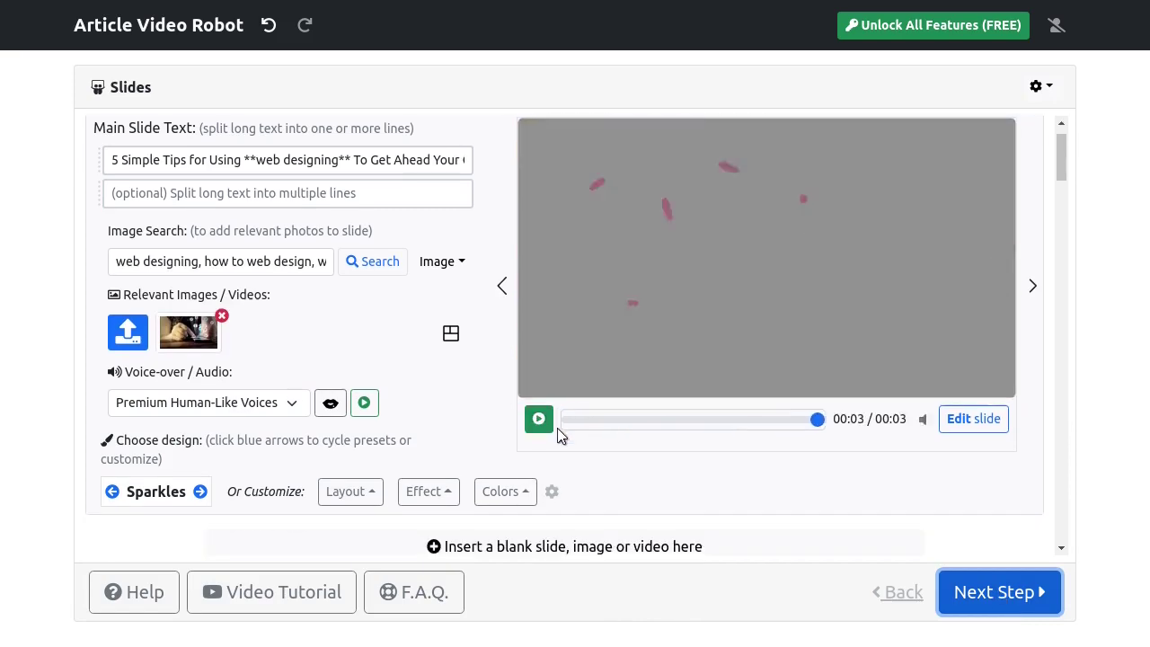
pyautogui.scroll(1, 557, 428)
pyautogui.scroll(-9, 561, 434)
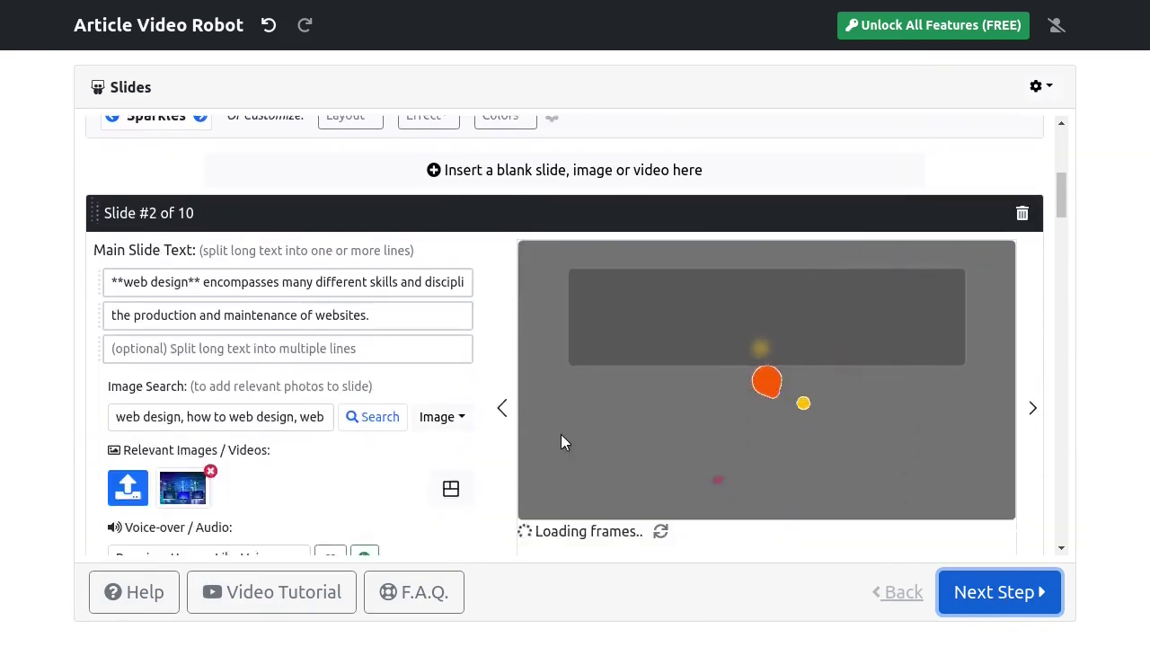
pyautogui.scroll(-4, 567, 444)
pyautogui.scroll(2, 567, 444)
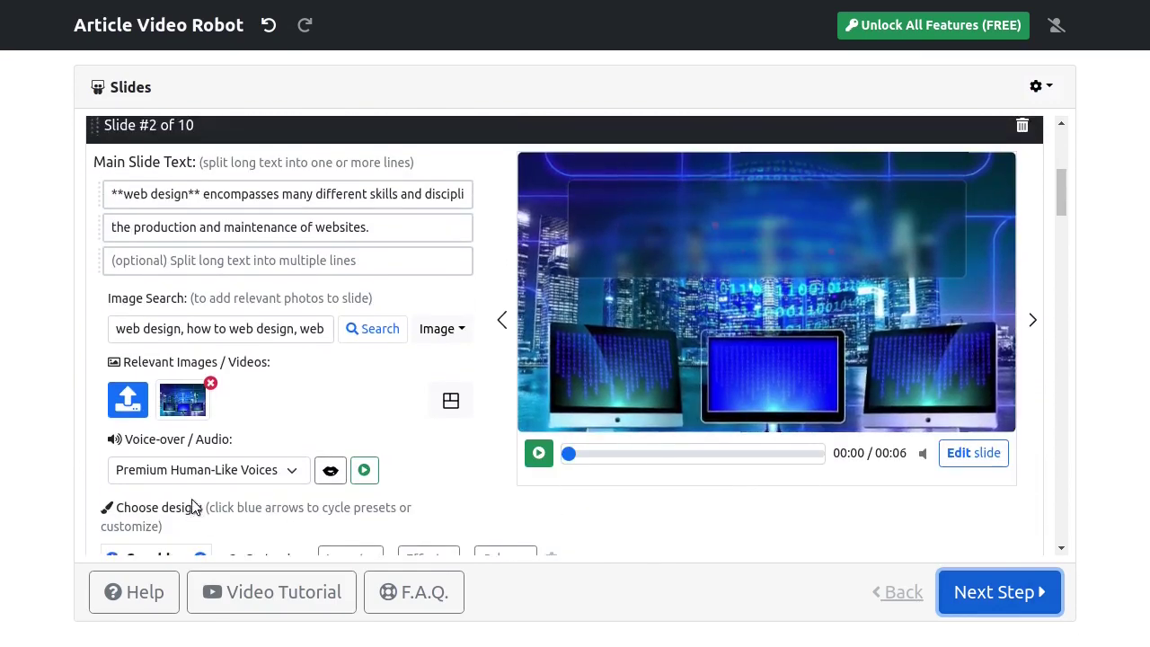
pyautogui.scroll(1, 564, 442)
pyautogui.click(539, 499)
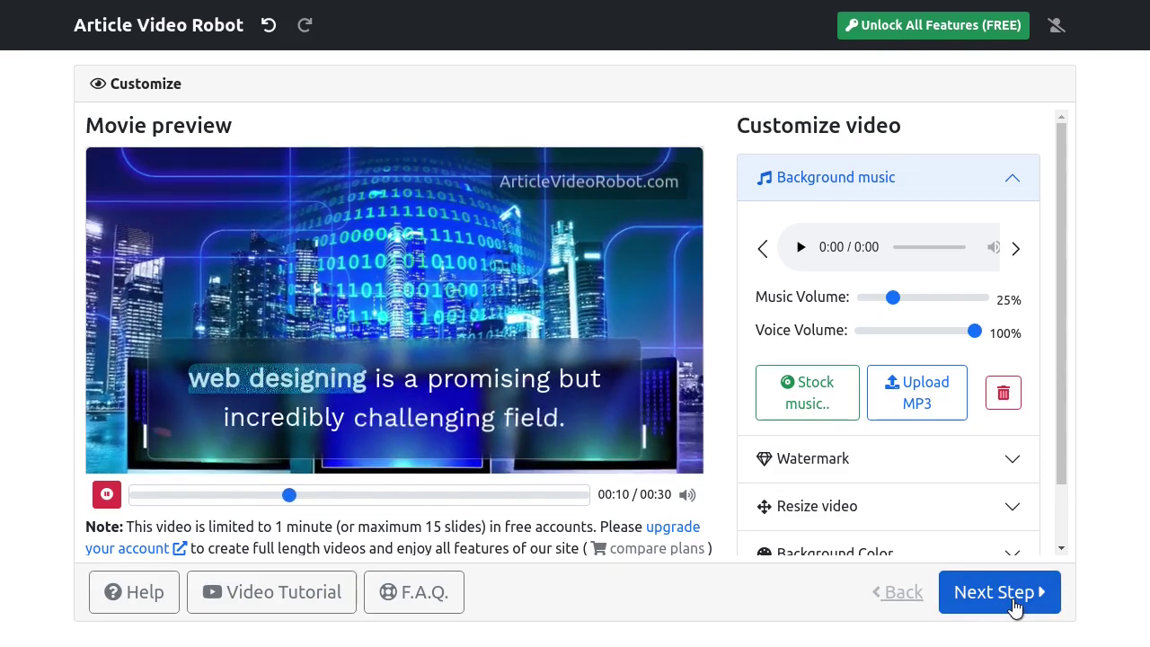
pyautogui.click(1014, 607)
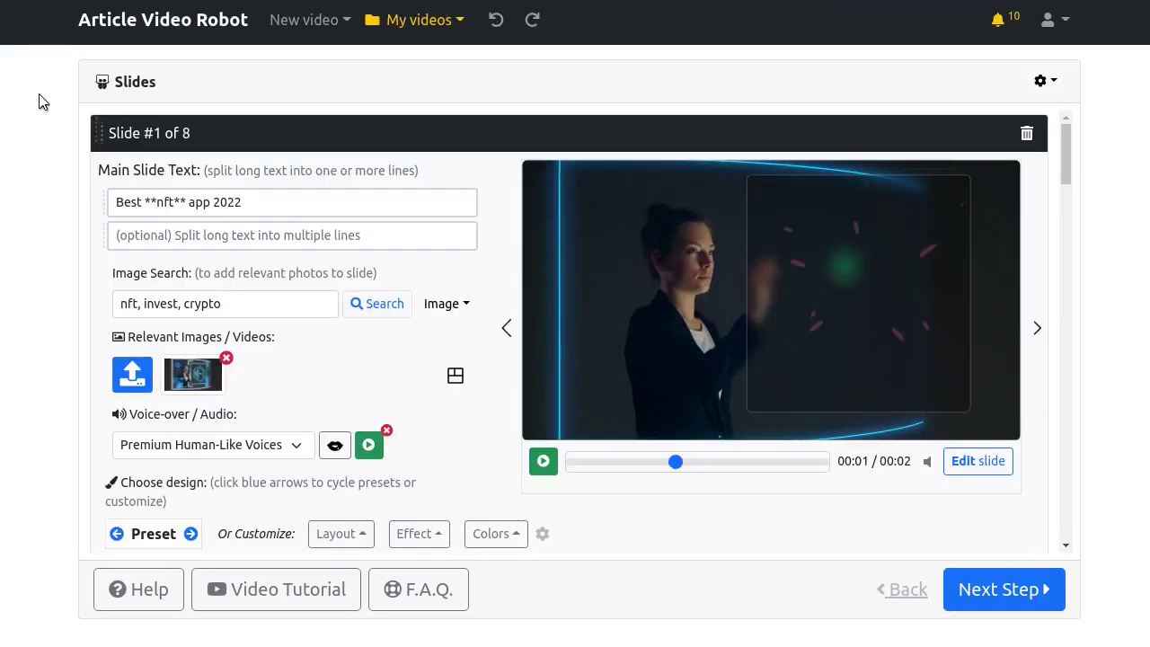
# - Optimize the nft-5 video for Google and Youtube ranking with the target keyword "Nft tips for 2022"
pyautogui.click(304, 19)
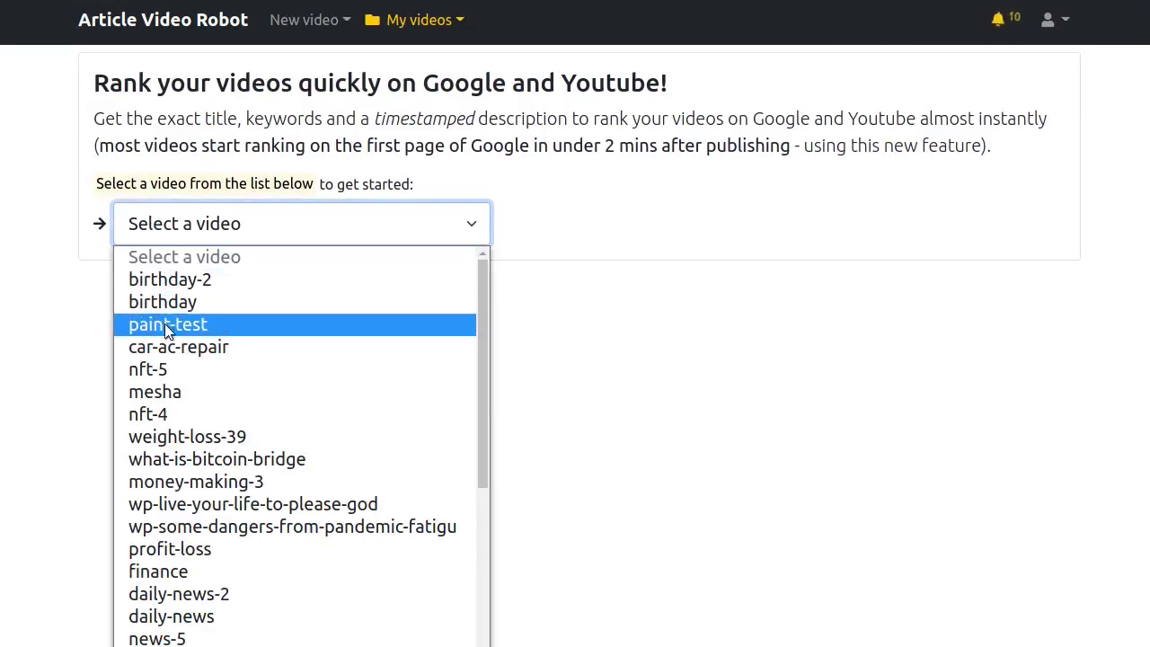
pyautogui.click(189, 369)
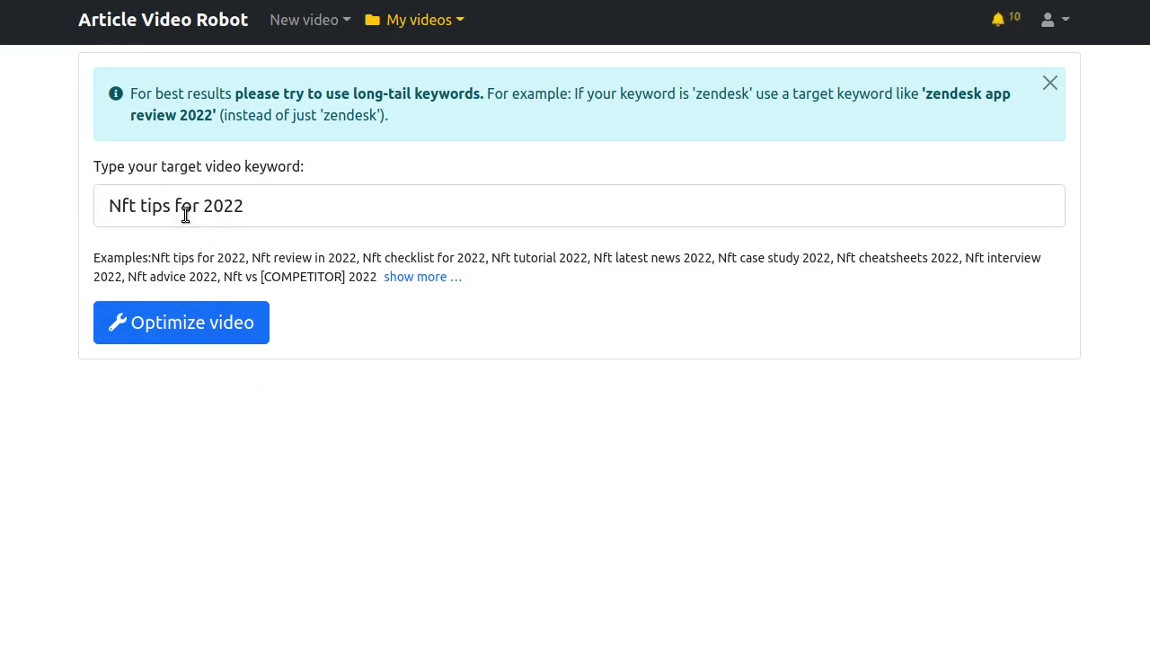
pyautogui.moveTo(109, 206); pyautogui.dragTo(237, 204)
pyautogui.click(194, 337)
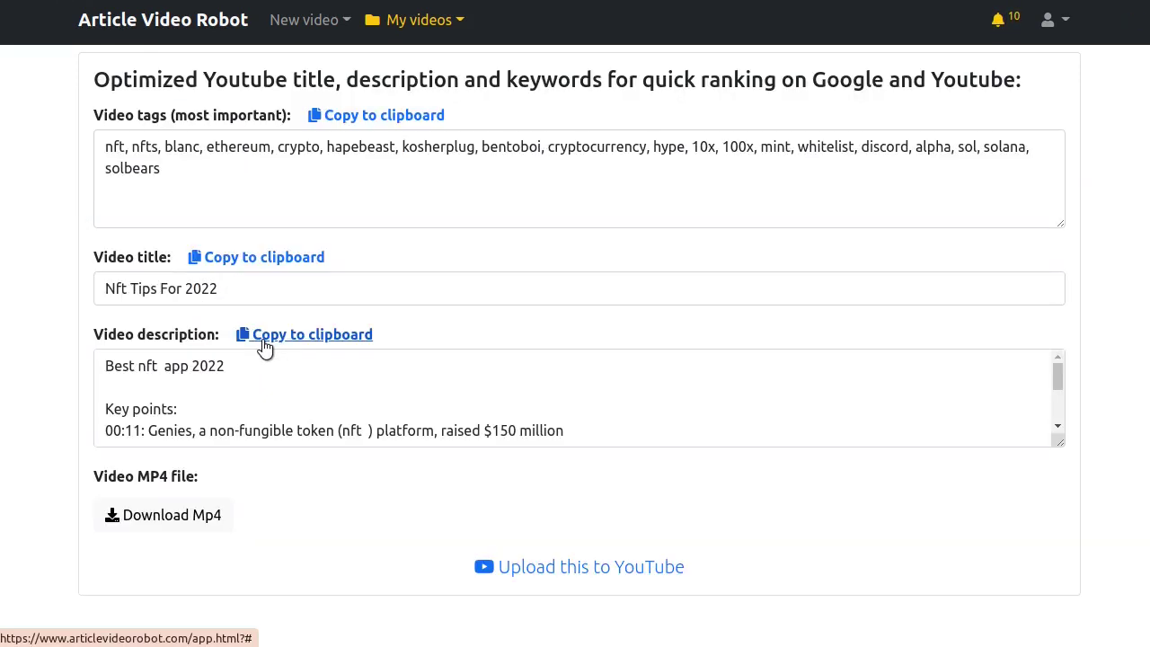
# - Examine the optimized video title and read through the timestamped video description
pyautogui.tripleClick(196, 206)
pyautogui.moveTo(272, 282); pyautogui.dragTo(93, 297)
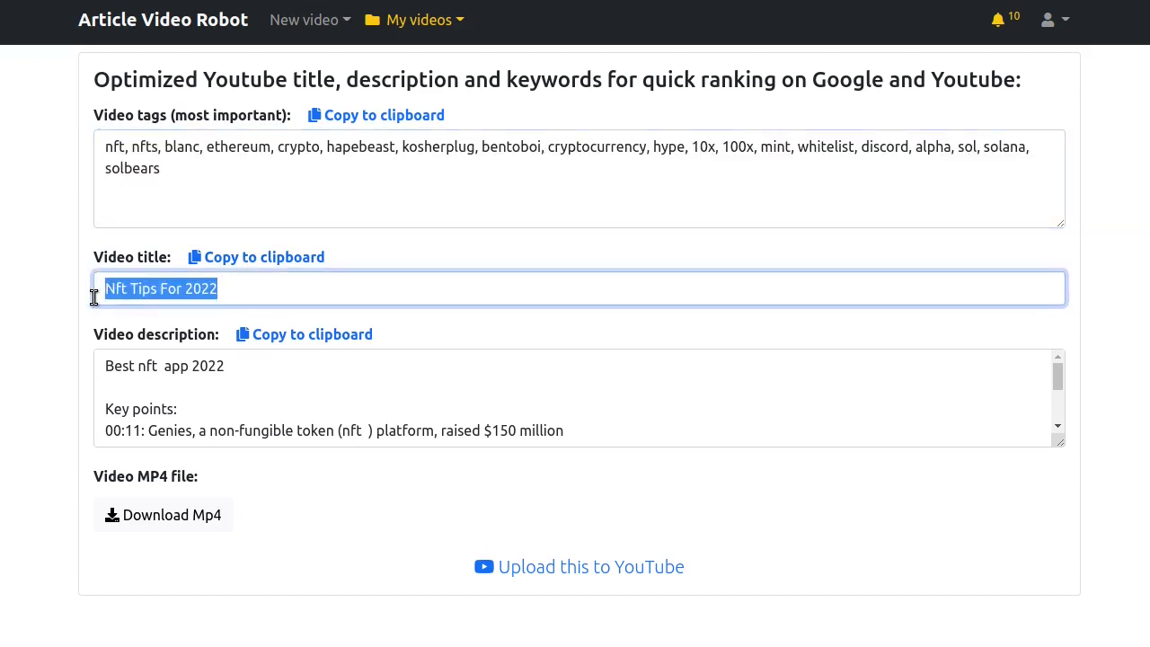
pyautogui.click(302, 408)
pyautogui.scroll(-5, 303, 408)
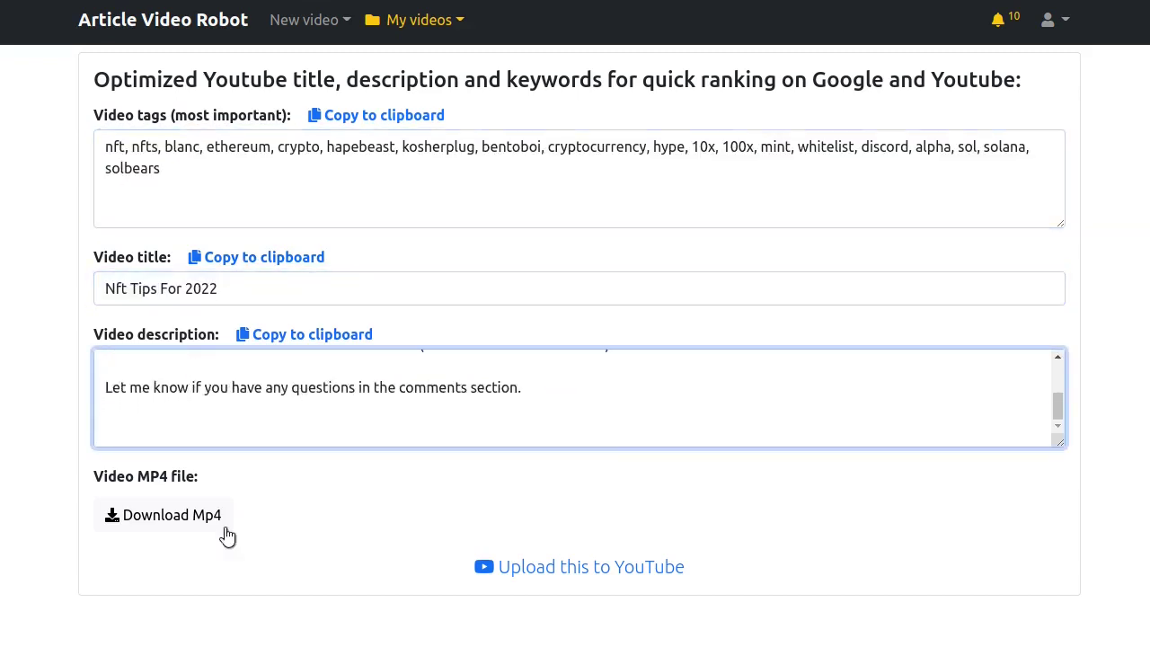